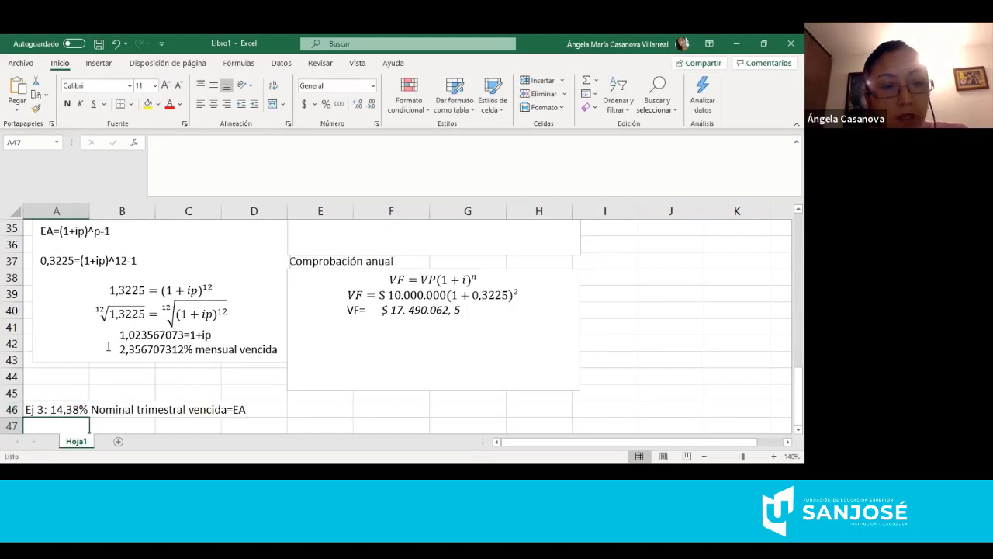
Enter "1." in cell A48 and "Nominal trimestral vencida" in cell B48 under the Ej 3 heading.
key(Return)
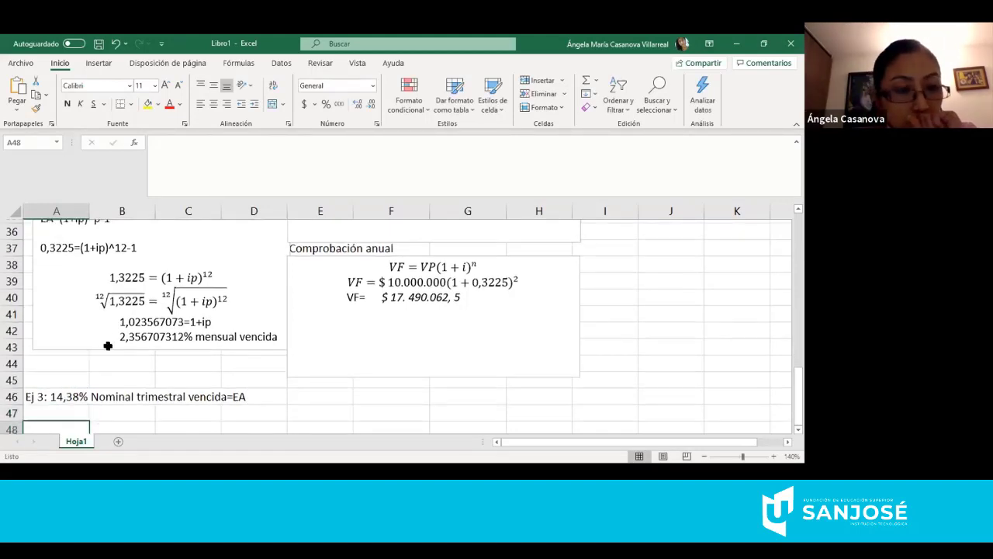
key(Return)
key(Return)
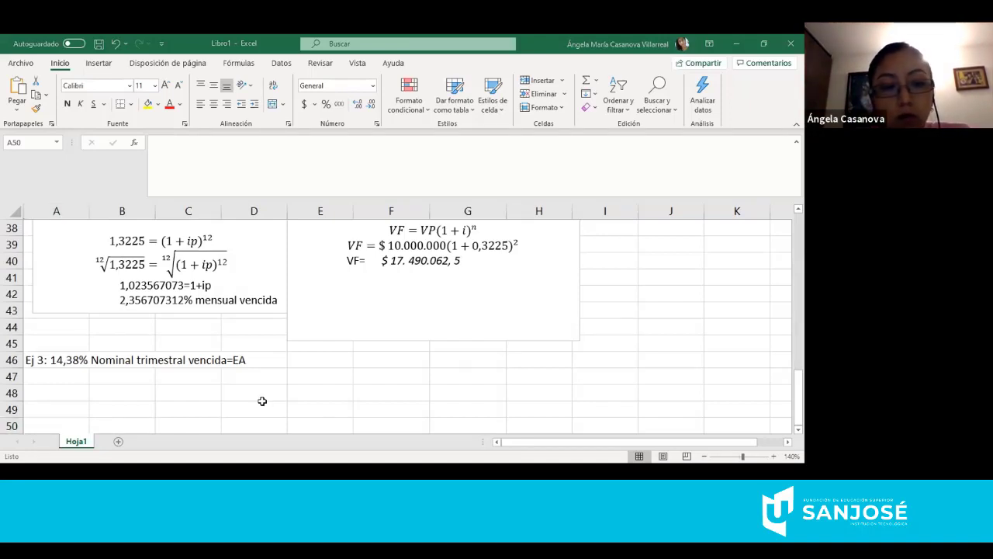
key(Up)
key(Up)
text(1.)
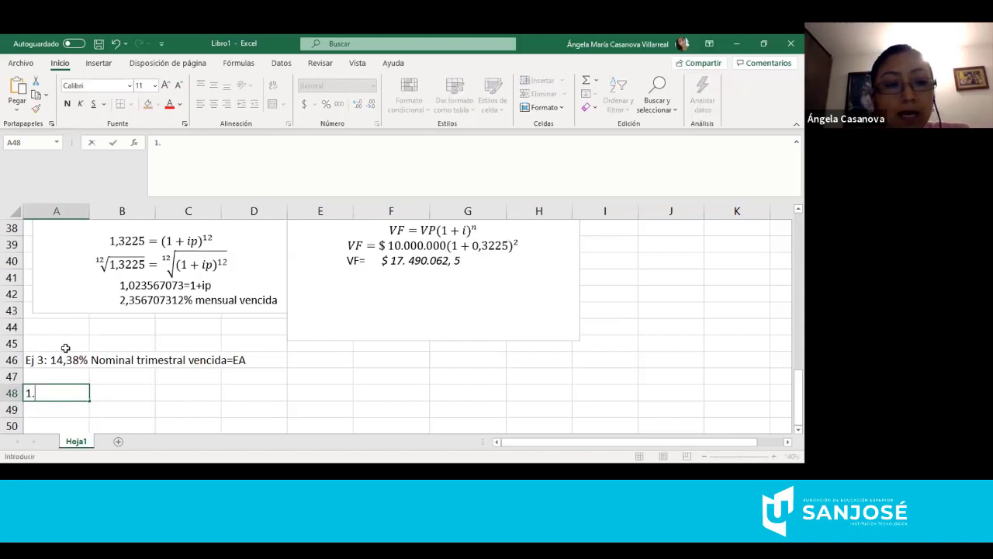
key(Tab)
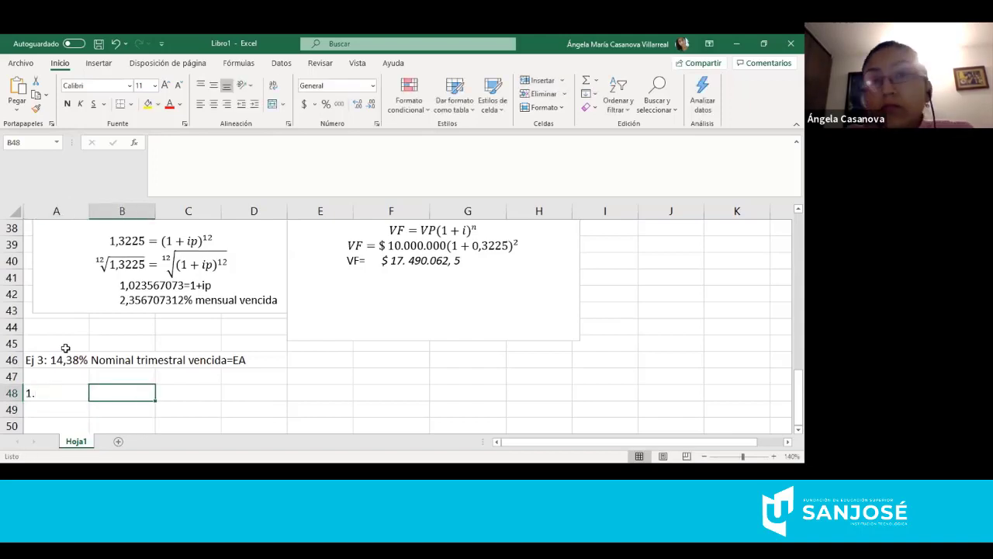
text(N)
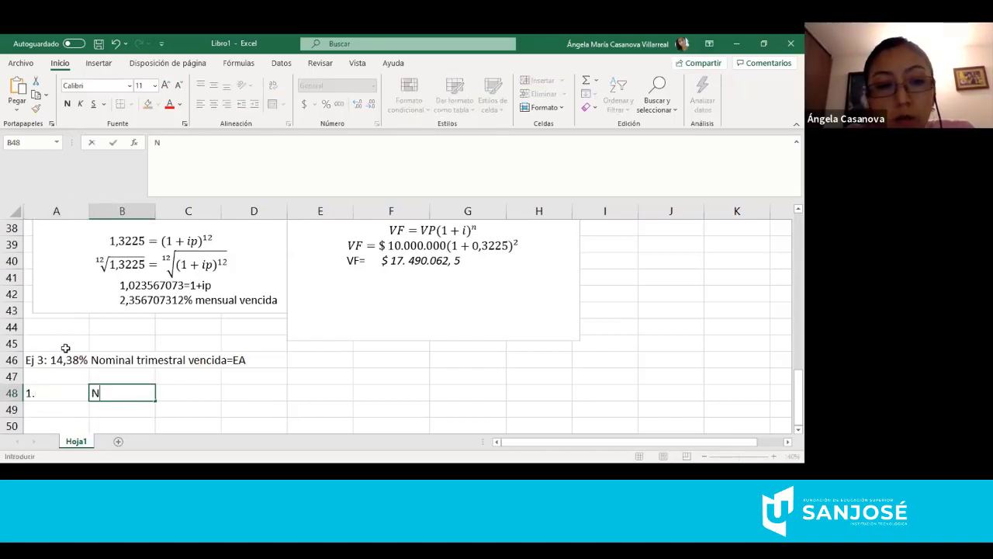
text(ominal tri)
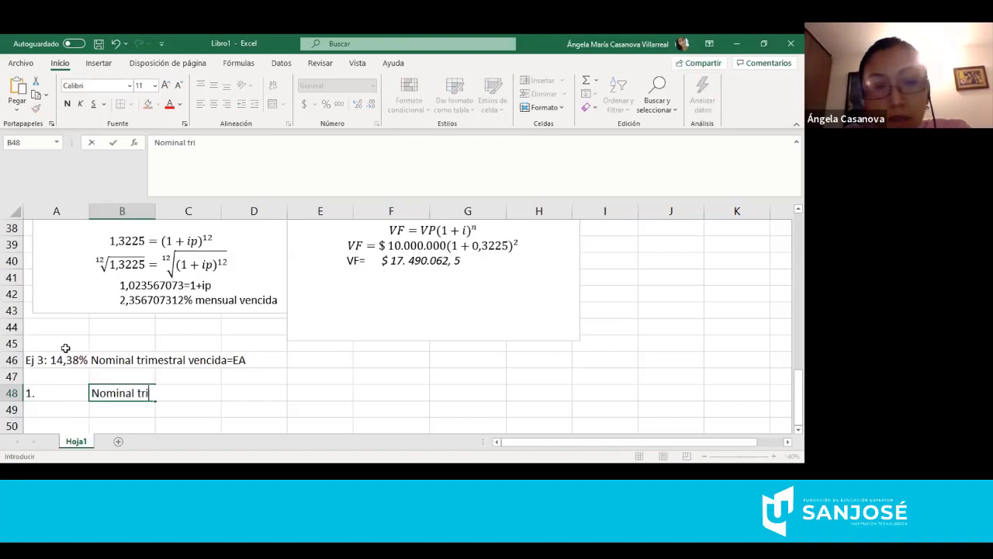
text(mestral ve)
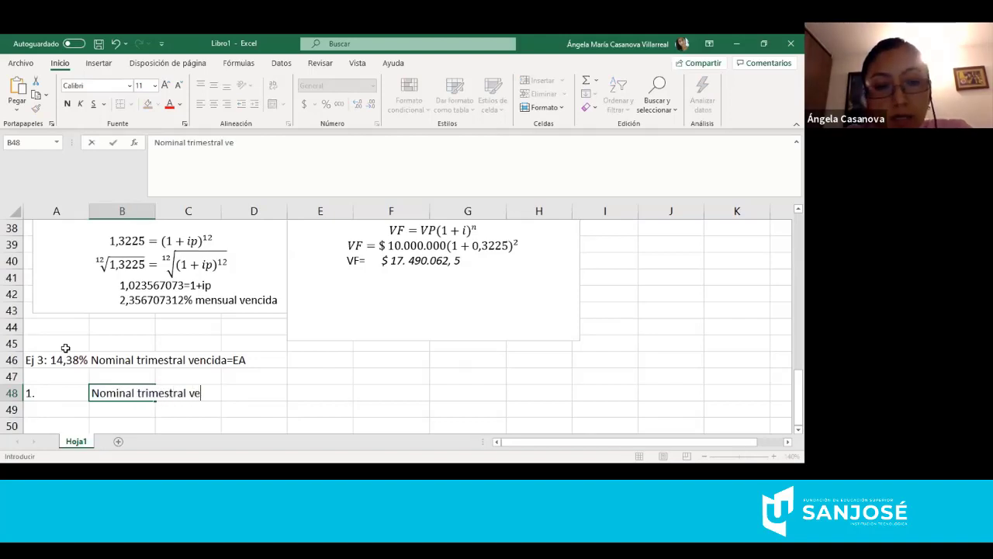
text(ncida)
key(Return)
Enter "2." in cell A49 to number the second part of the exercise.
key(Left)
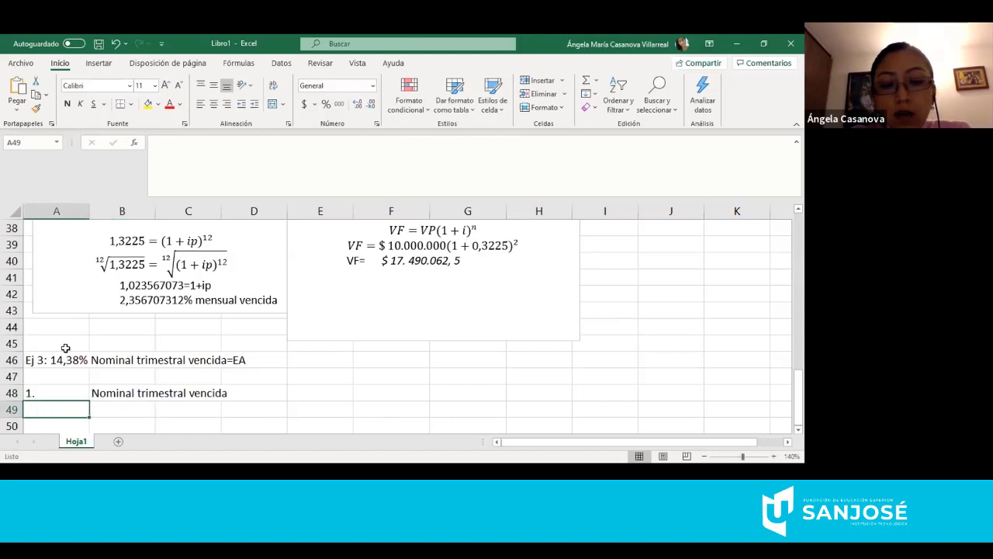
text(2.)
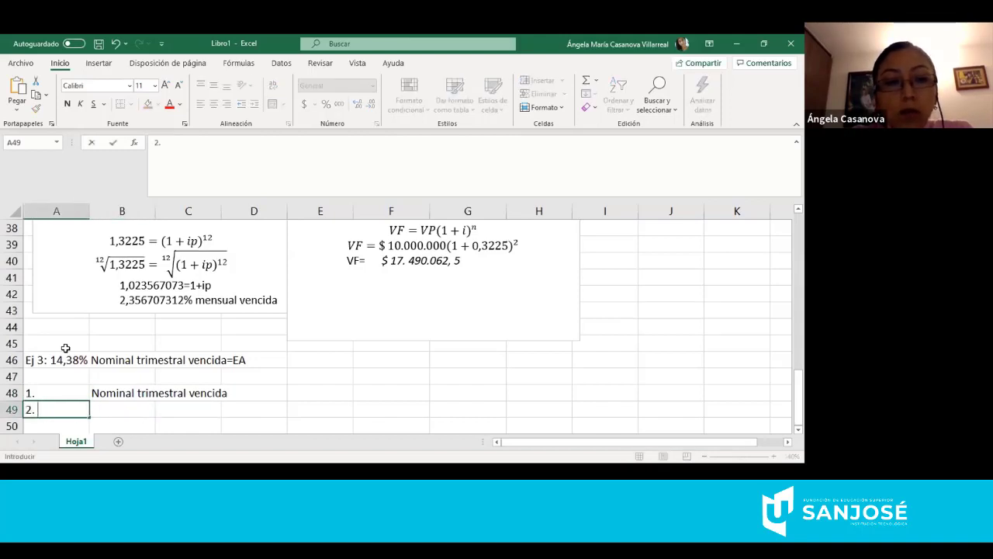
key(Tab)
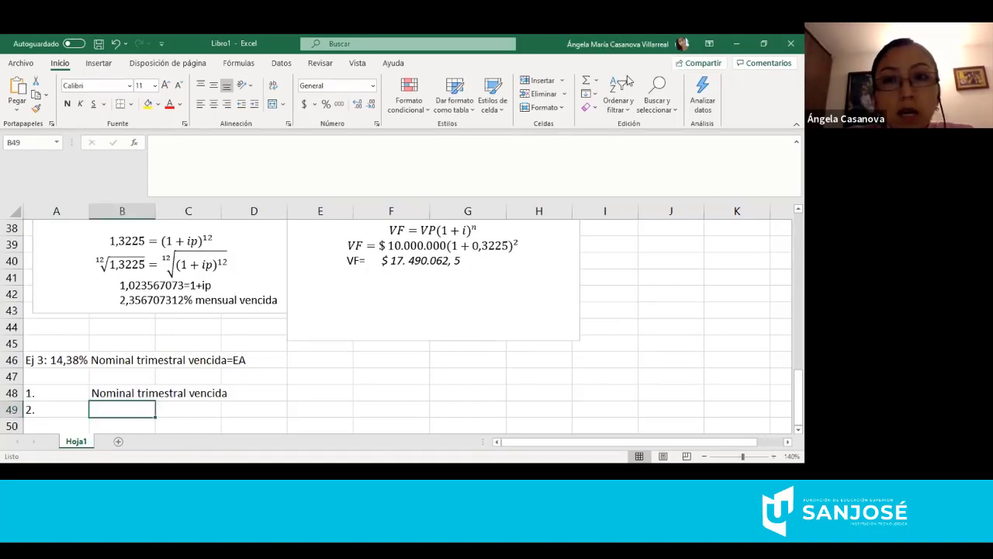
Insert a text box covering about B49 to D53 and put the formula ip = j/p in it on two lines.
click(98, 63)
click(669, 92)
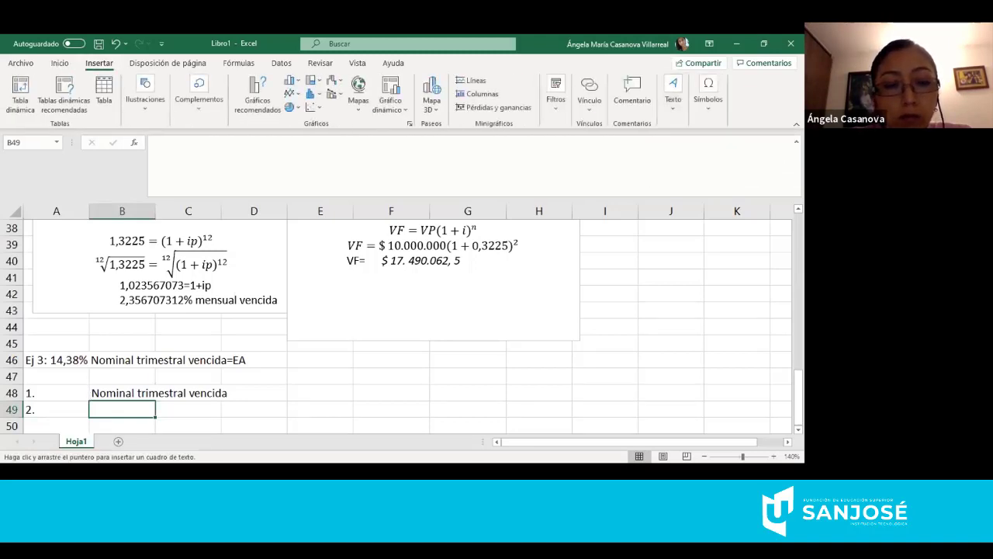
drag(91, 401, 286, 418)
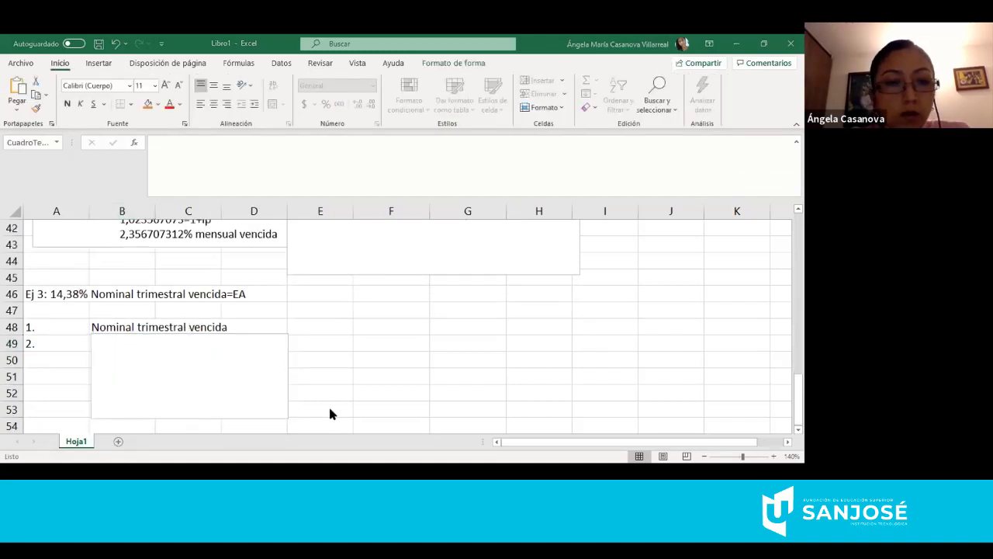
key(ctrl+v)
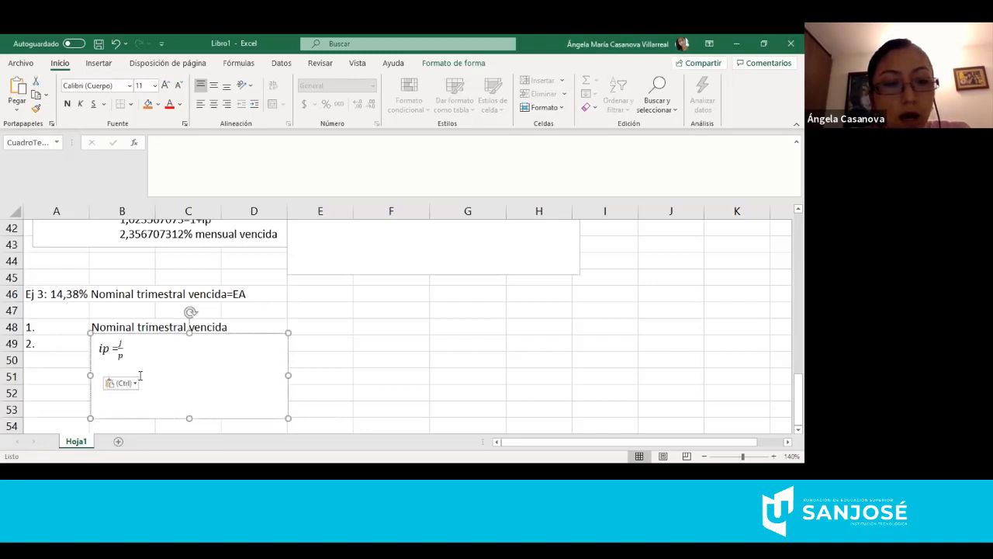
text(ip=j/p)
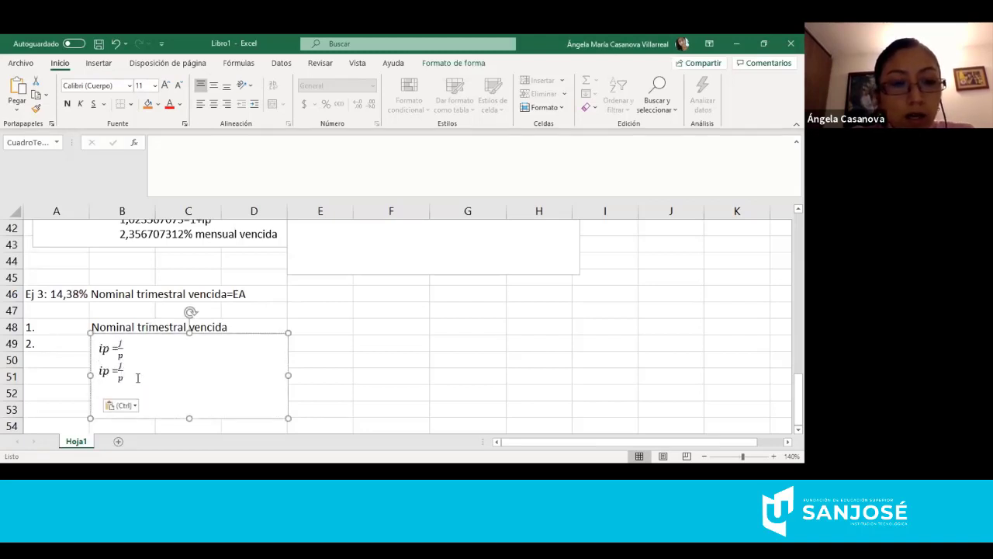
Replace the fraction in the second formula line with numerator 0,1438 and denominator 4.
click(138, 378)
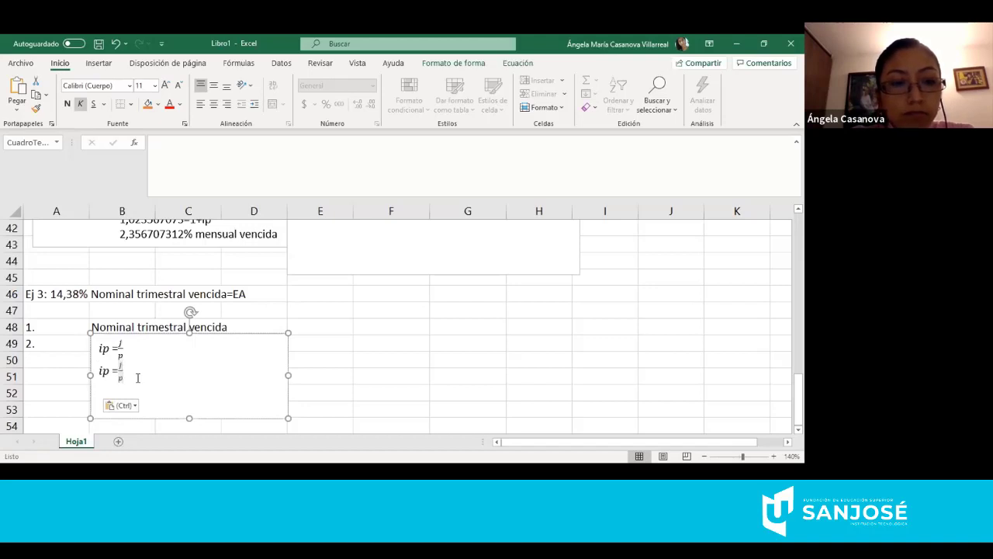
key(BackSpace)
text(0,)
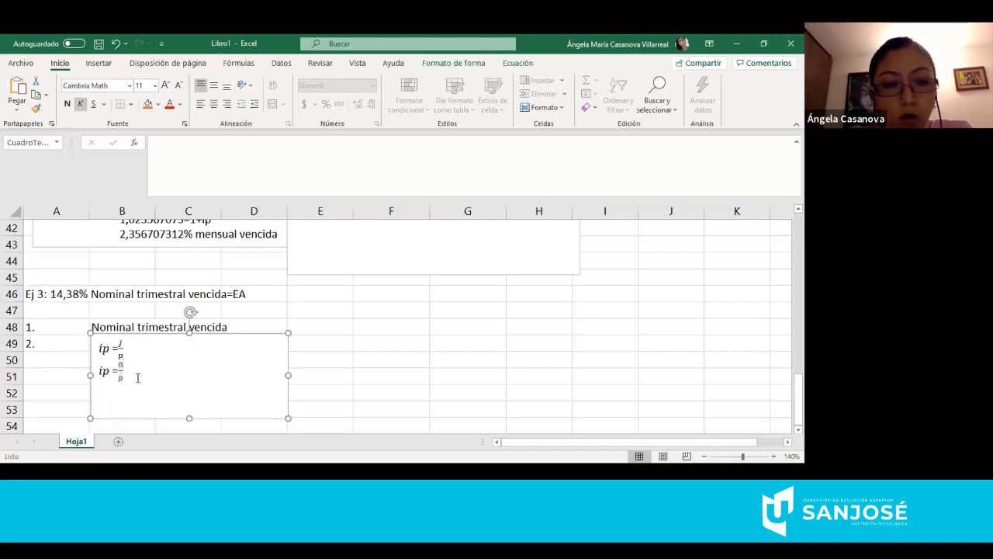
text(14)
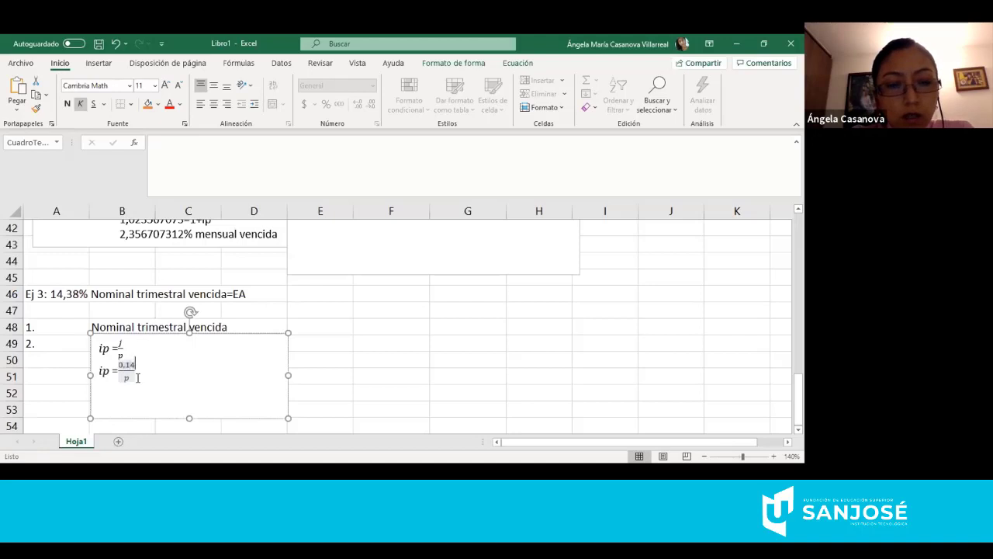
text(38)
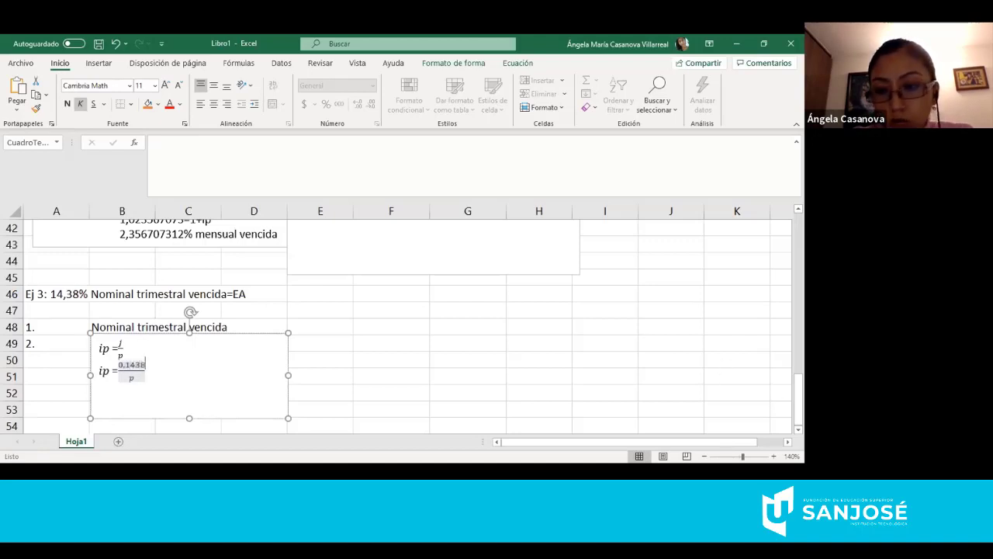
click(774, 456)
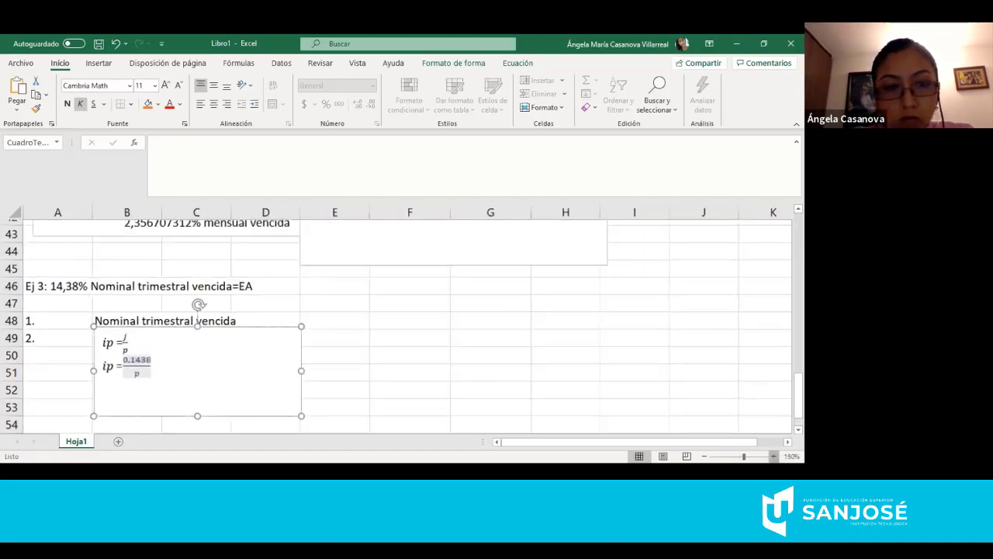
click(774, 456)
scroll(178, 293, up, 1)
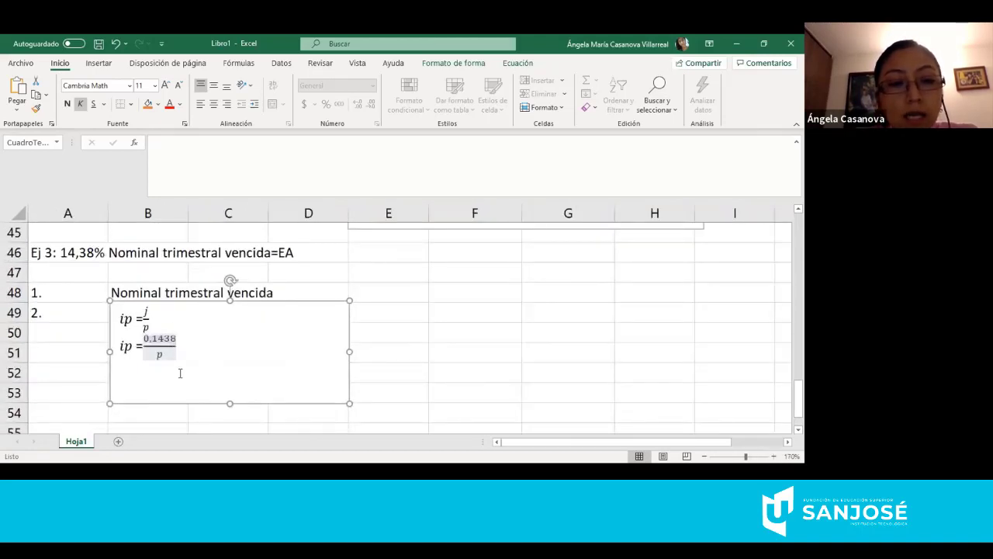
key(Left)
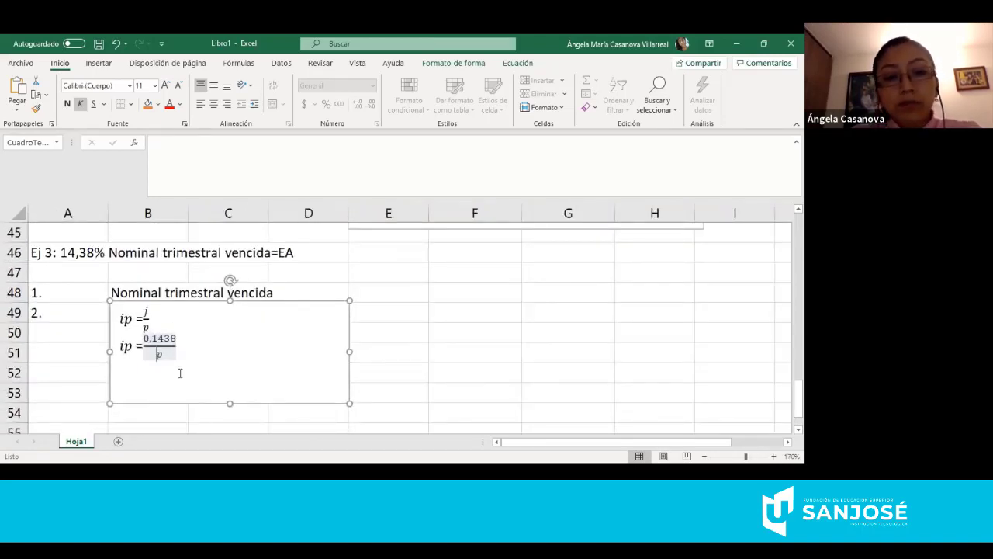
key(Delete)
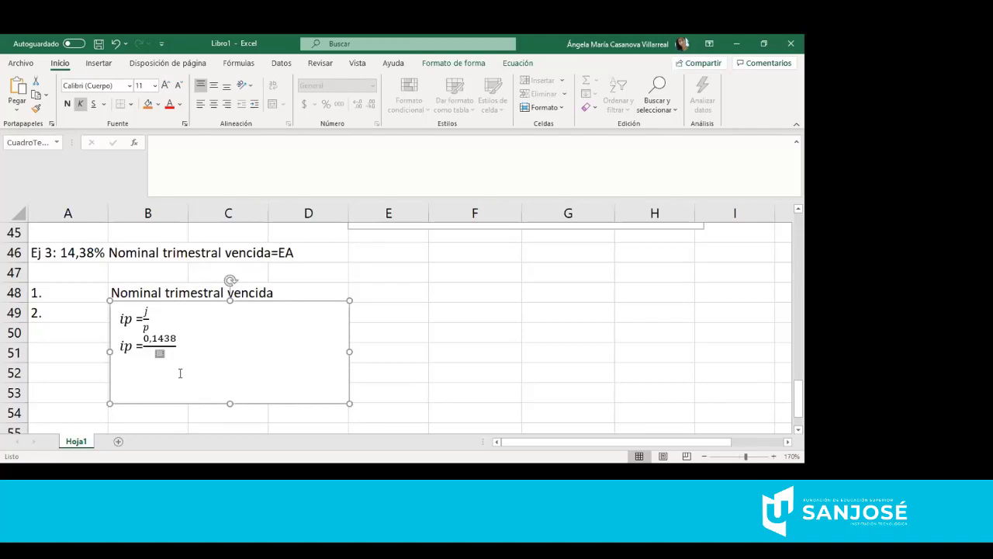
text(4)
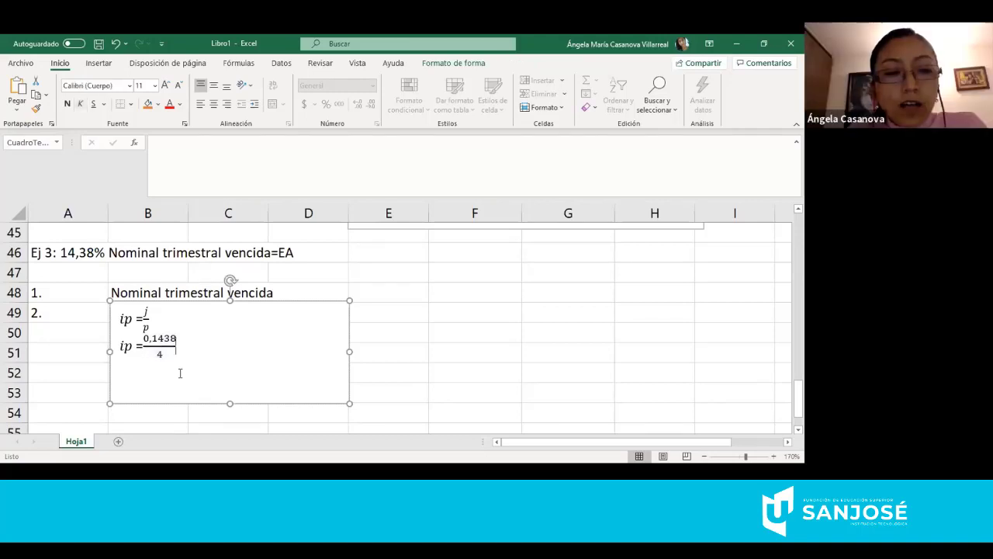
Add the line "ip= 0,03595*100" below the fraction and start another line with "ip".
key(Return)
text(ip)
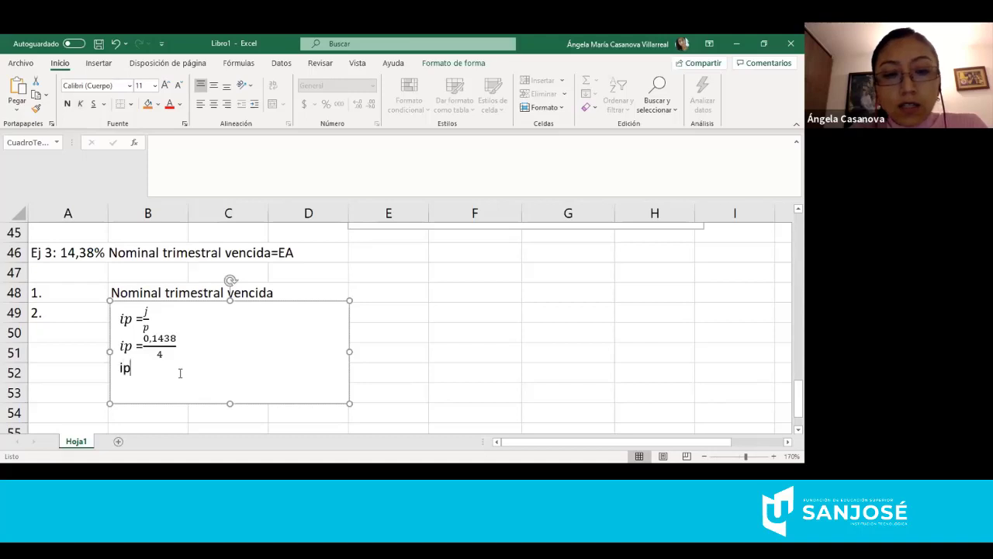
text(=)
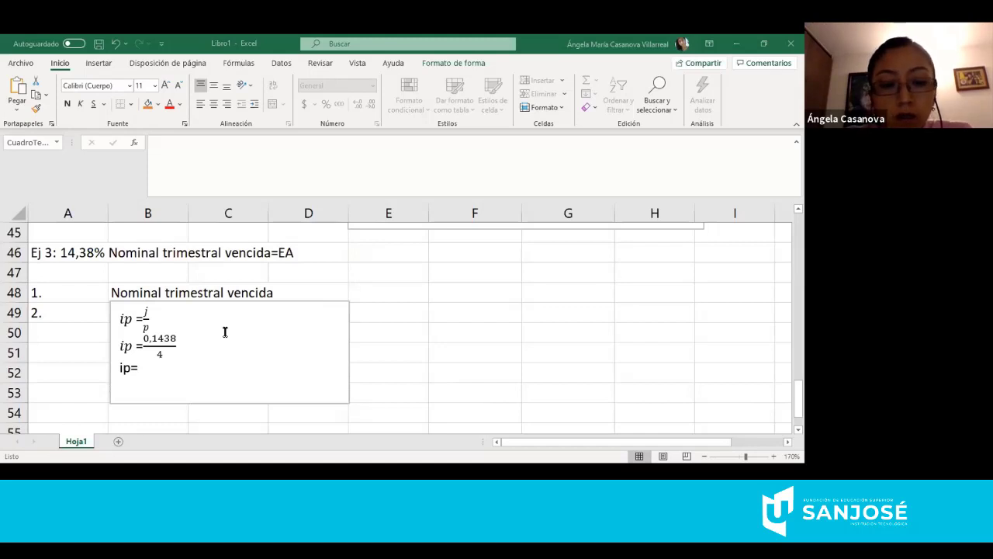
text(0,03595)
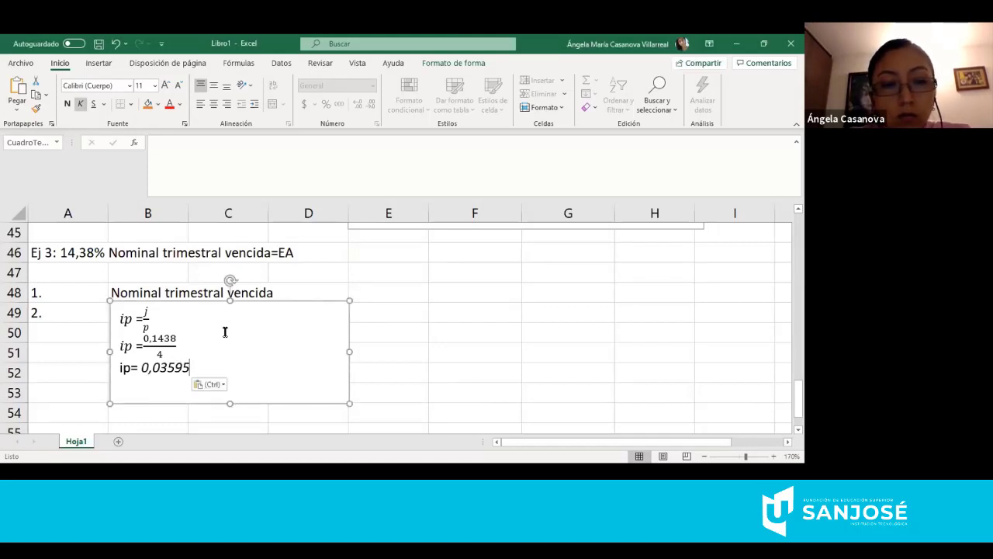
key(Return)
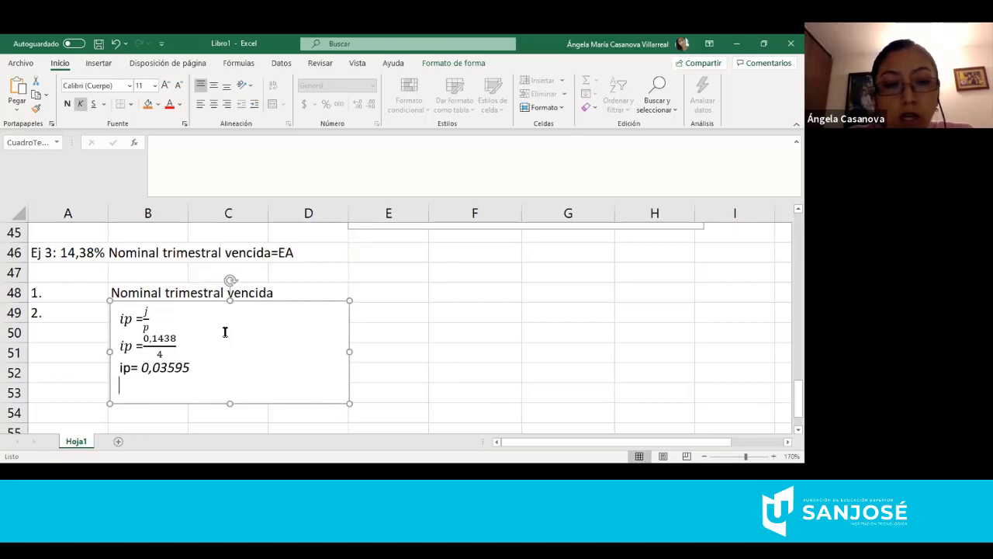
text(ip)
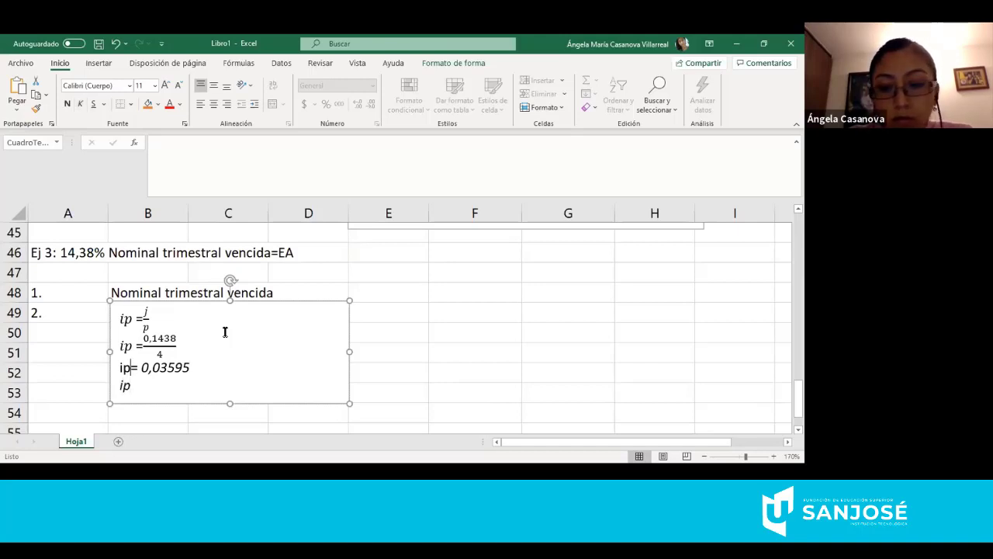
key(Up)
key(End)
text(*100)
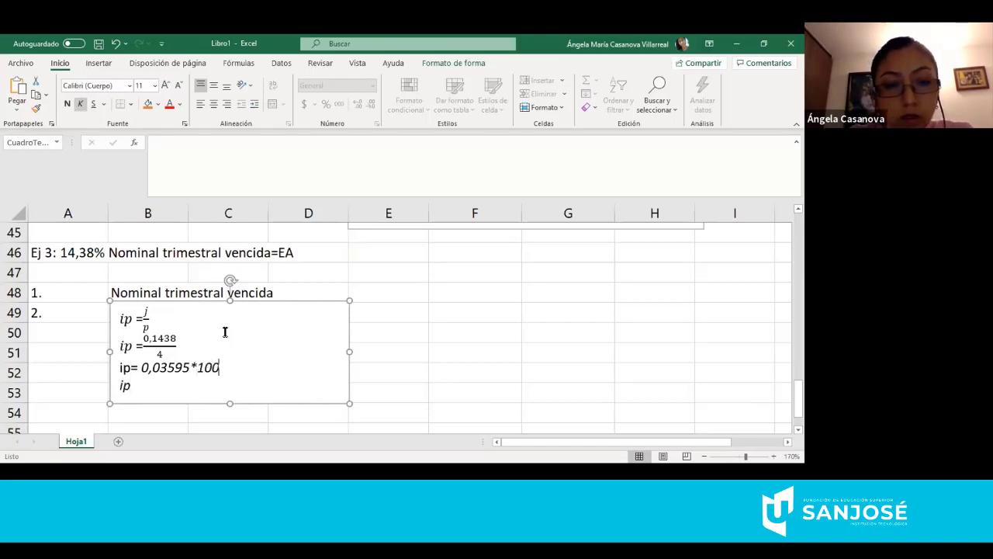
Complete the last line of the text box as "ip= 3,595 trimestral vencida".
key(Down)
text(= )
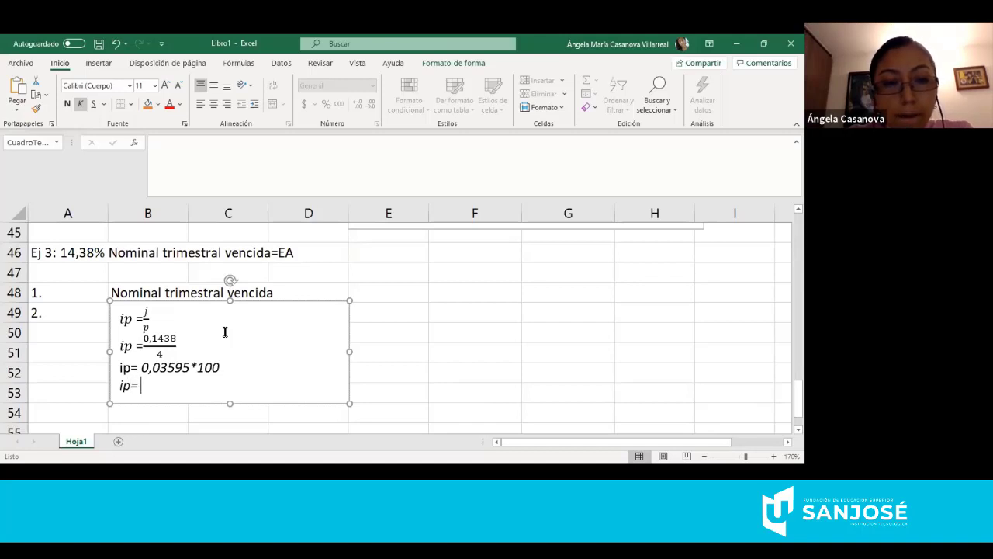
text(3,)
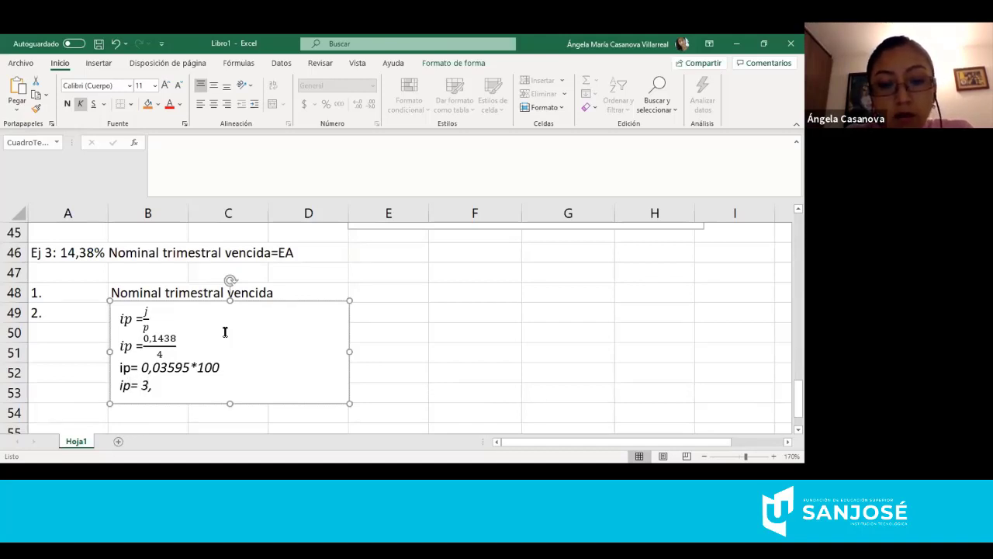
text(595)
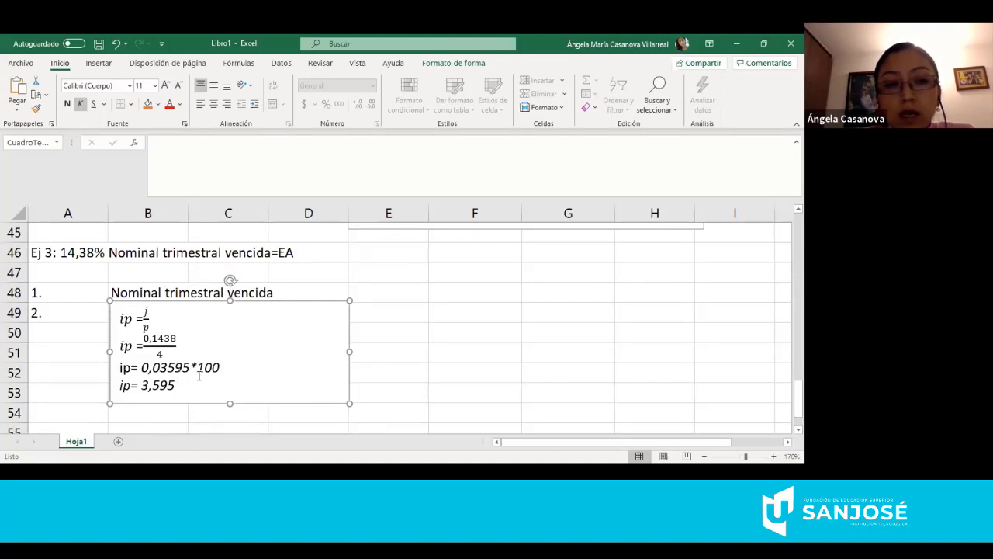
text(trim)
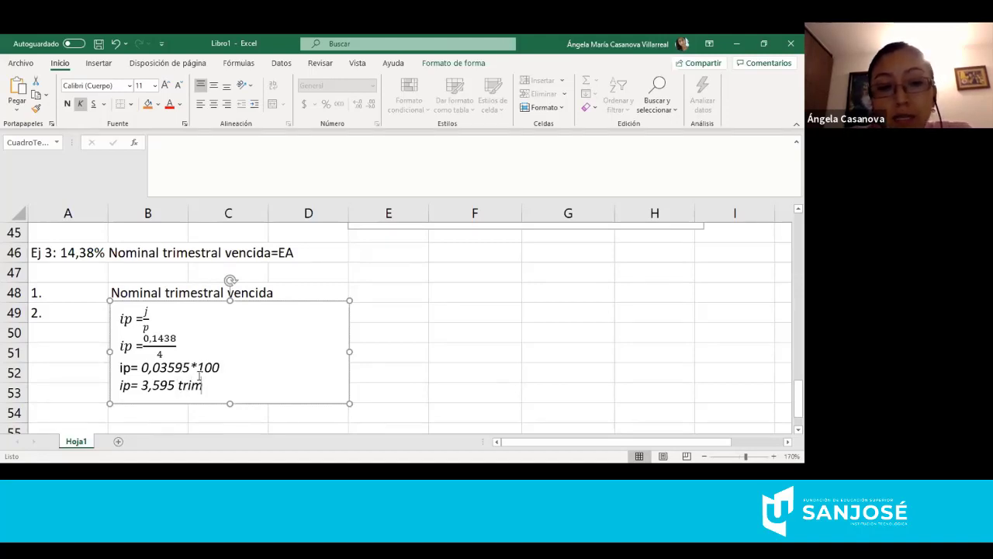
text(estral )
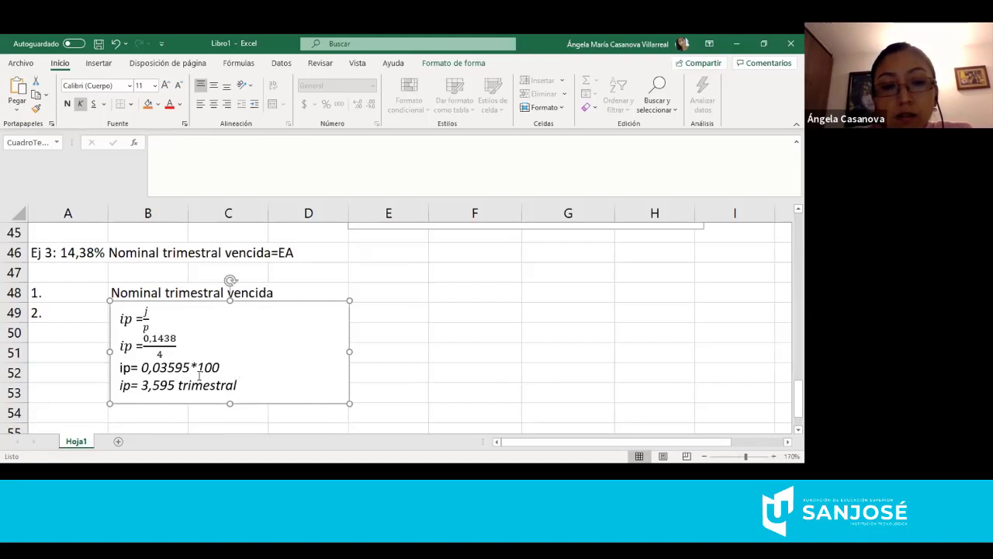
text(vencida)
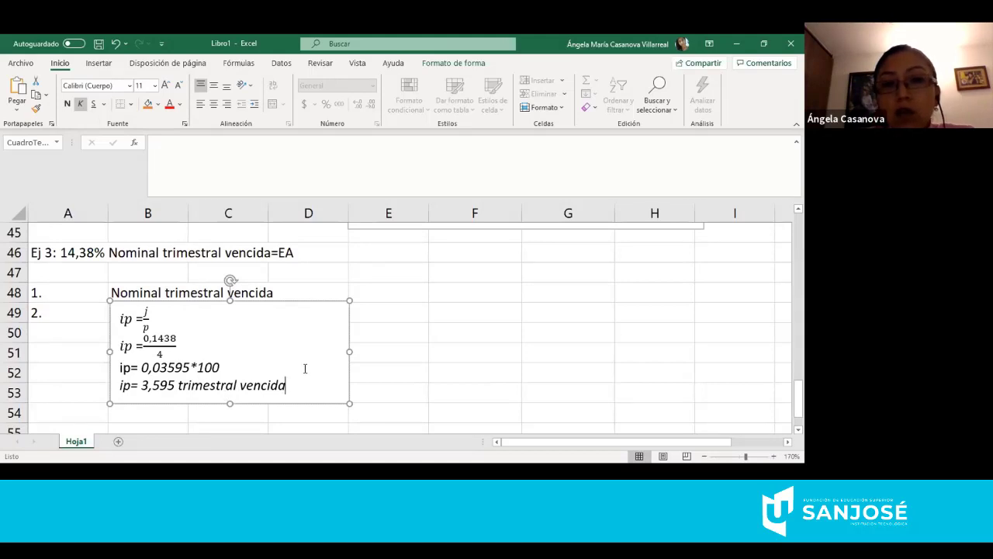
Enter "3." in cell A54 and "NA" beside it in B54.
click(383, 380)
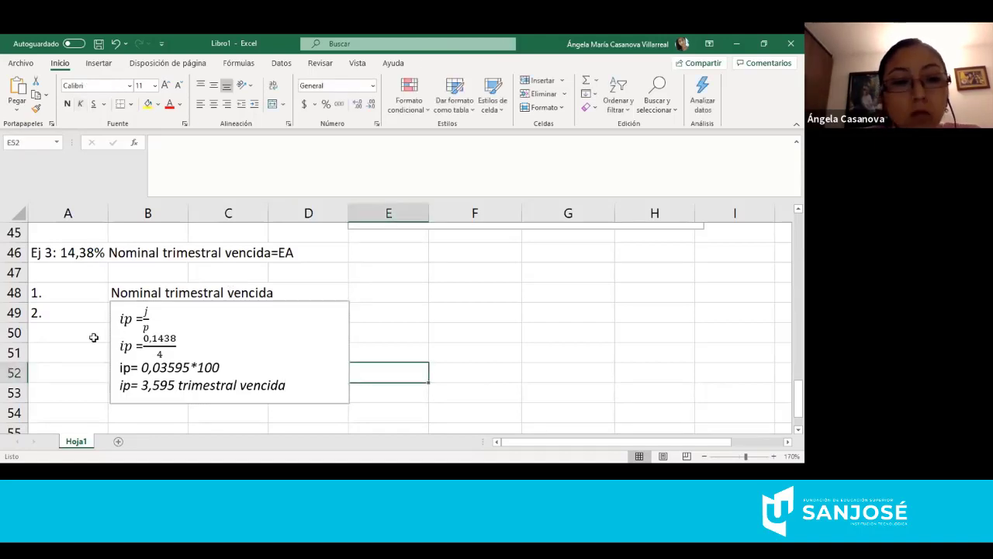
click(78, 410)
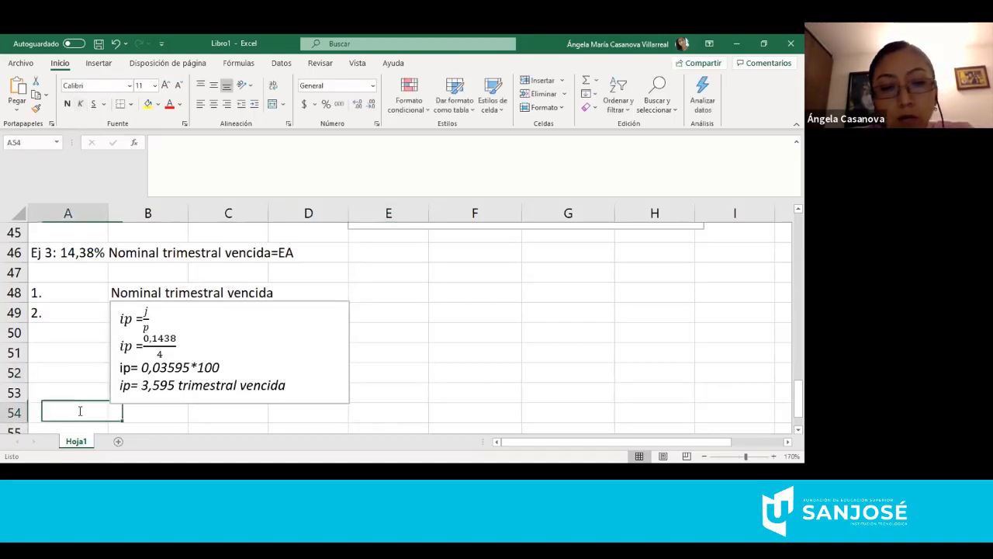
text(3.)
key(Tab)
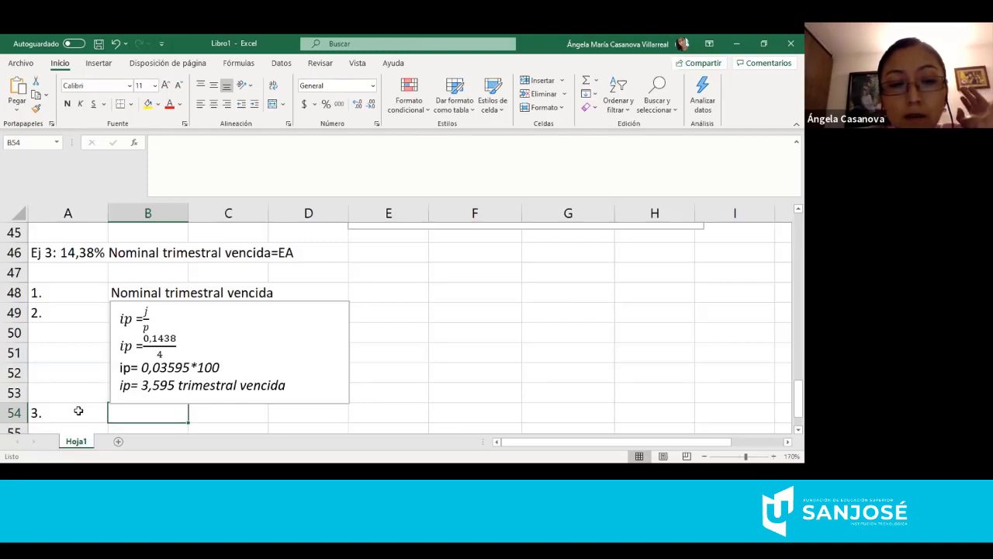
text(NA)
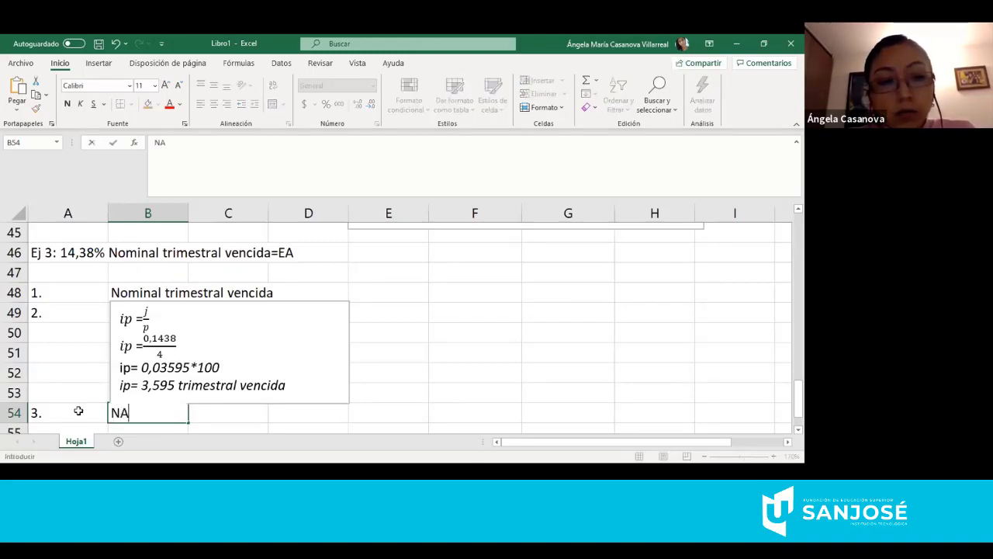
key(Return)
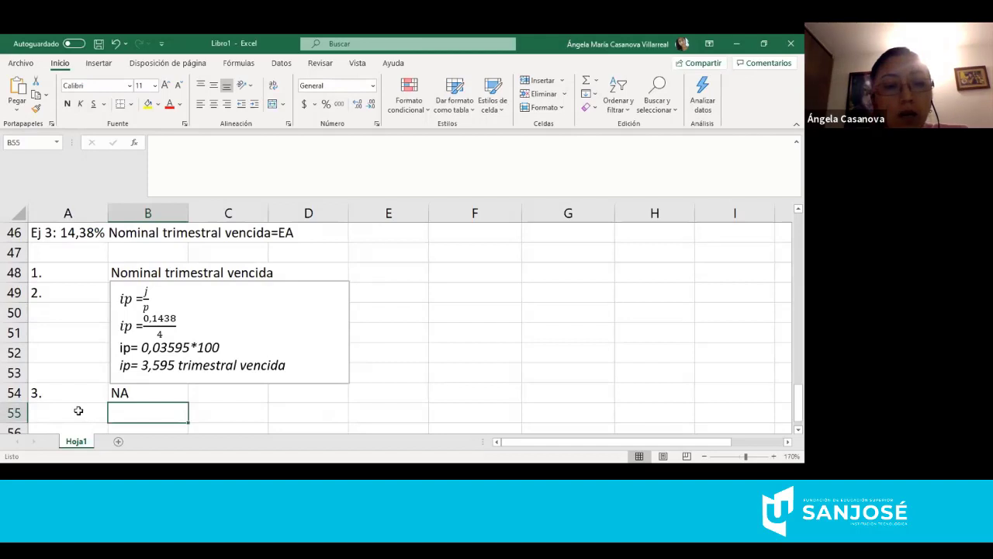
Enter the step number "4." in cell A55.
click(78, 411)
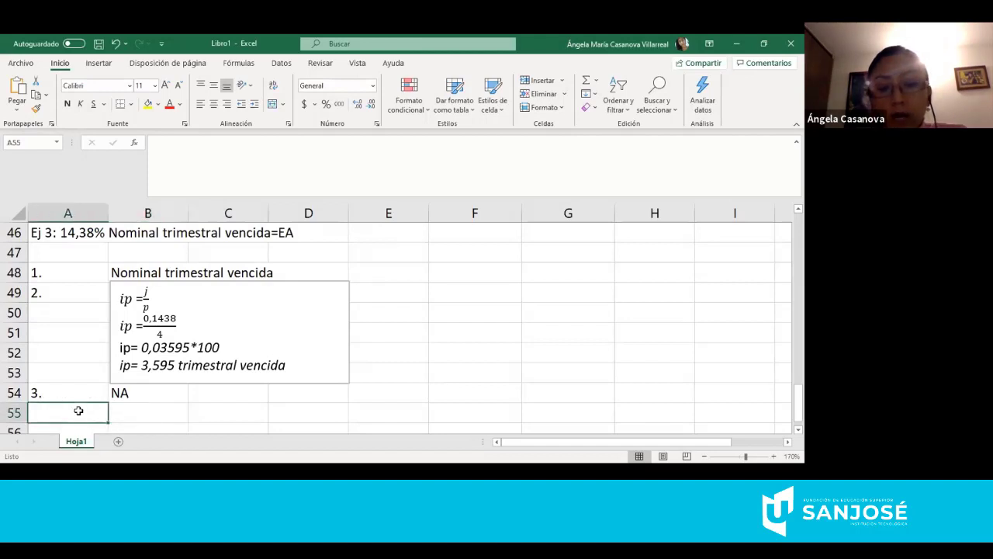
text(4.)
key(Return)
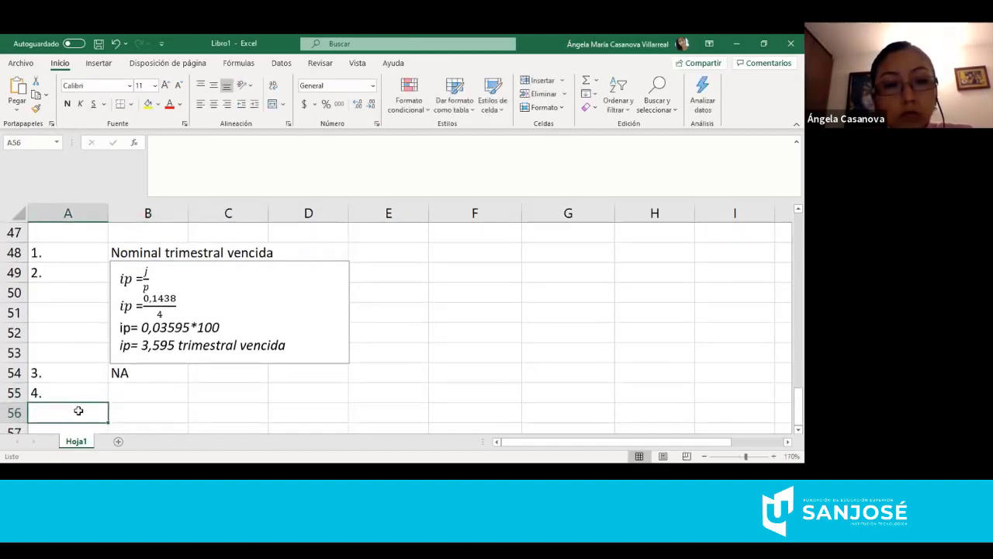
key(Up)
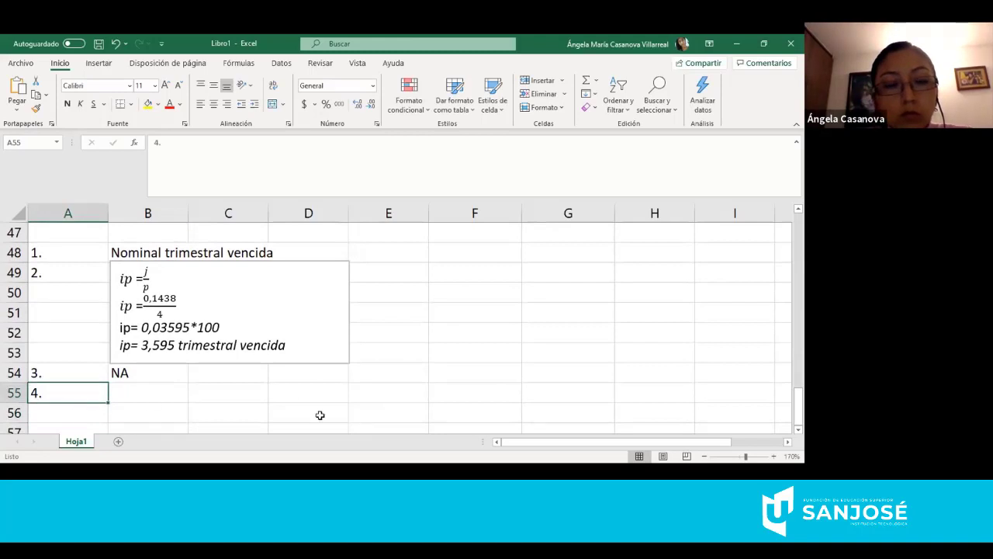
Insert a text box beside step 4 covering about B55 to D59.
click(99, 62)
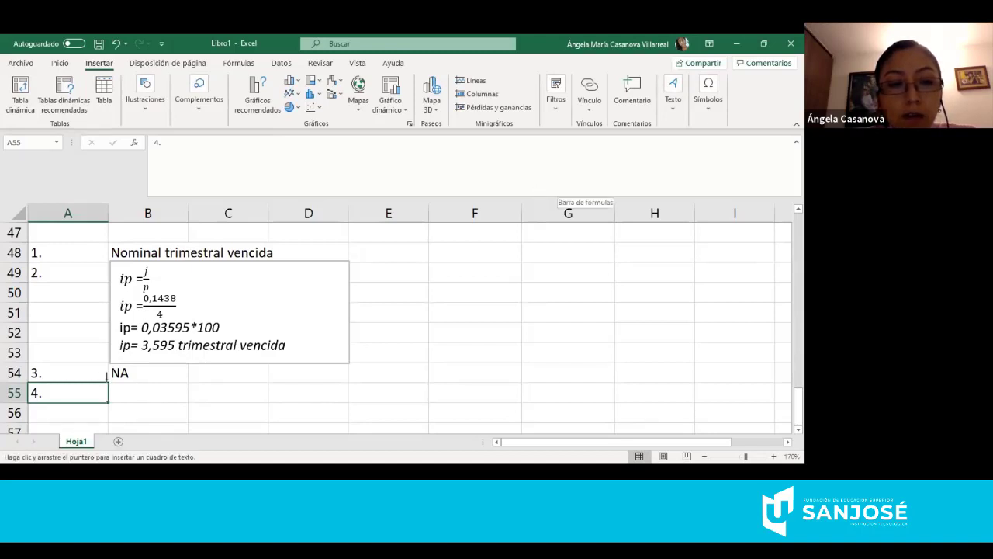
drag(111, 382, 346, 423)
drag(340, 353, 349, 243)
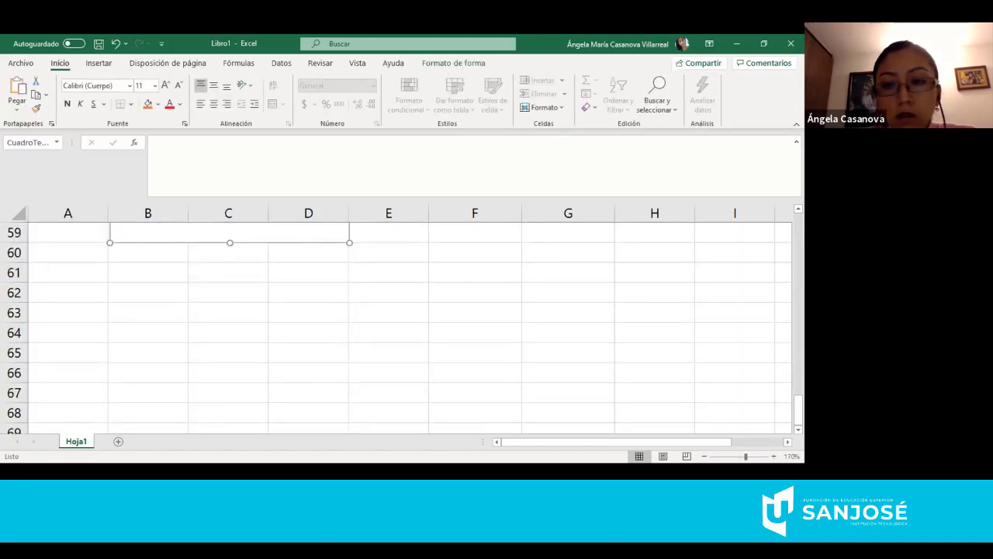
scroll(388, 326, up, 3)
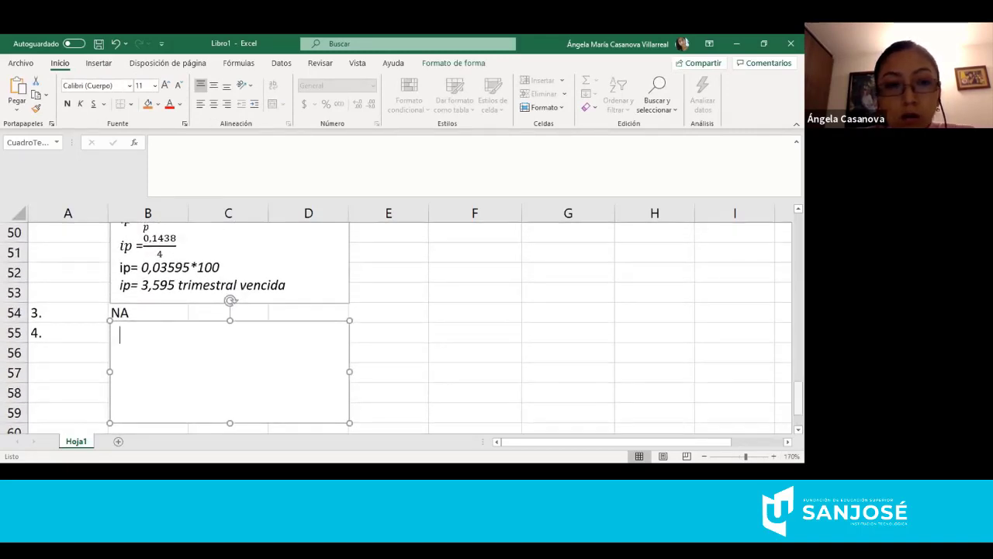
Paste the formula EA = (1 + ip)^P −1 into the new text box on two lines.
scroll(781, 337, up, 5)
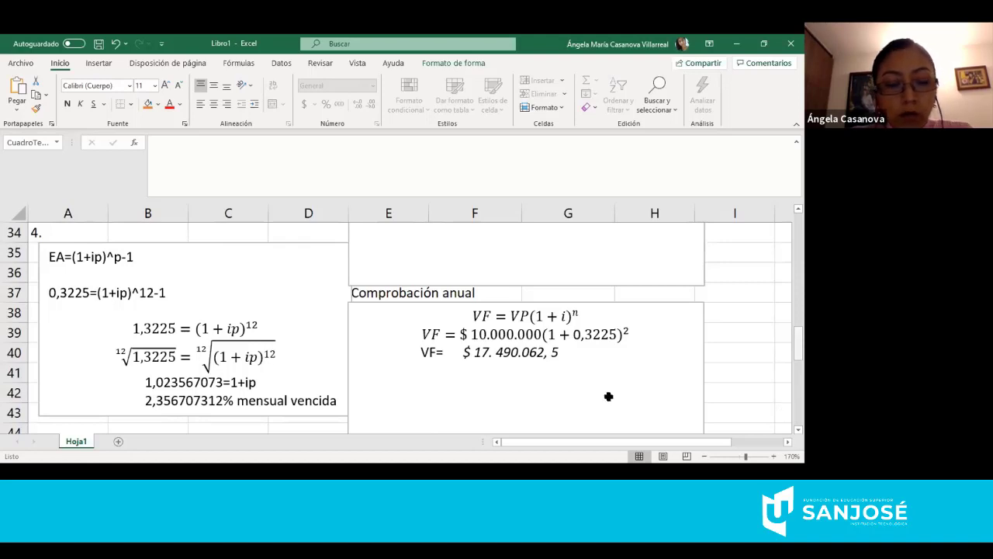
scroll(610, 395, down, 6)
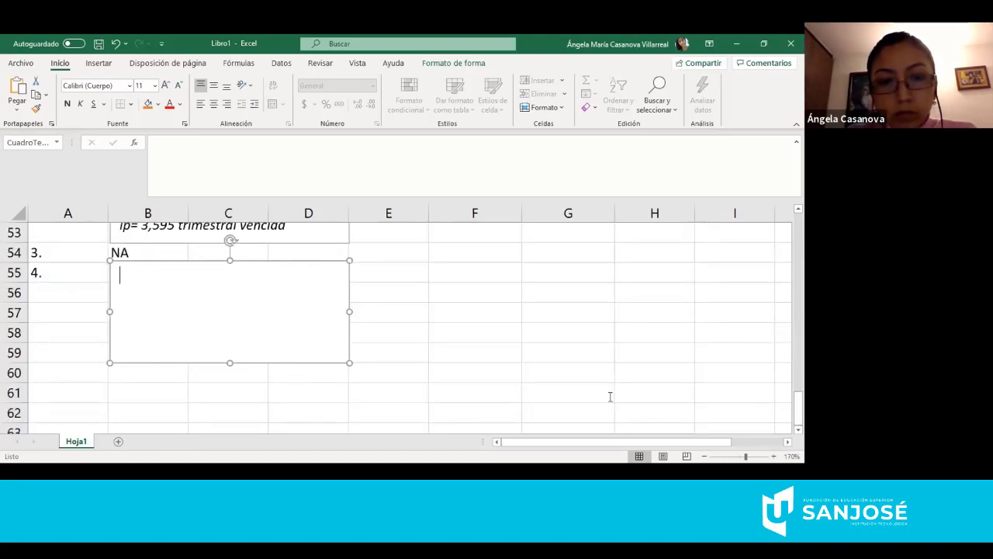
click(610, 395)
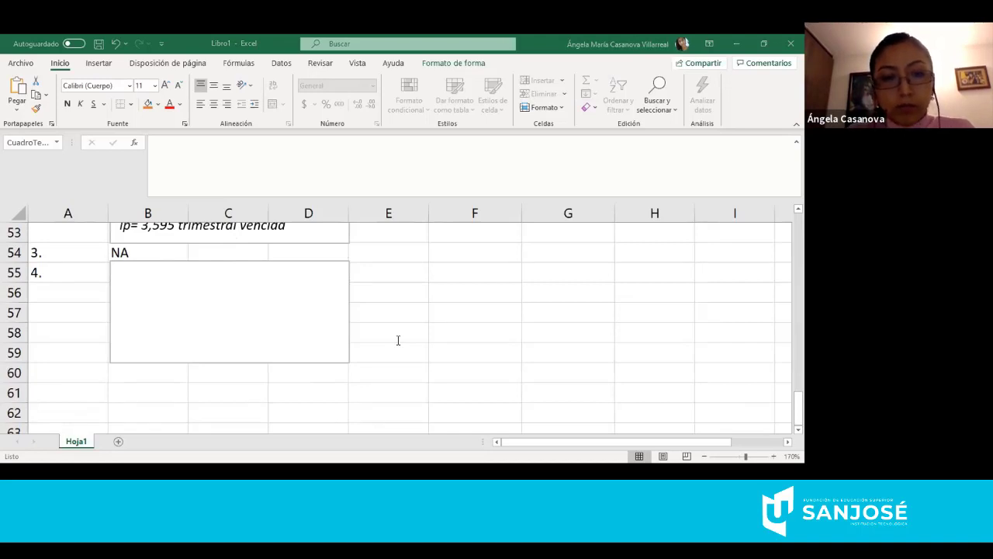
click(239, 284)
key(ctrl+v)
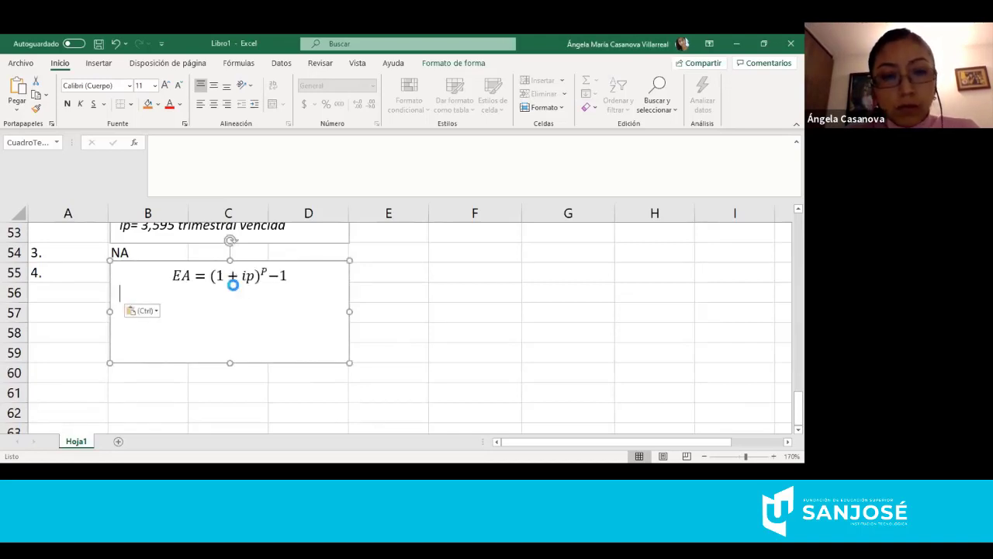
text(EA = (1 + ip)^P −1)
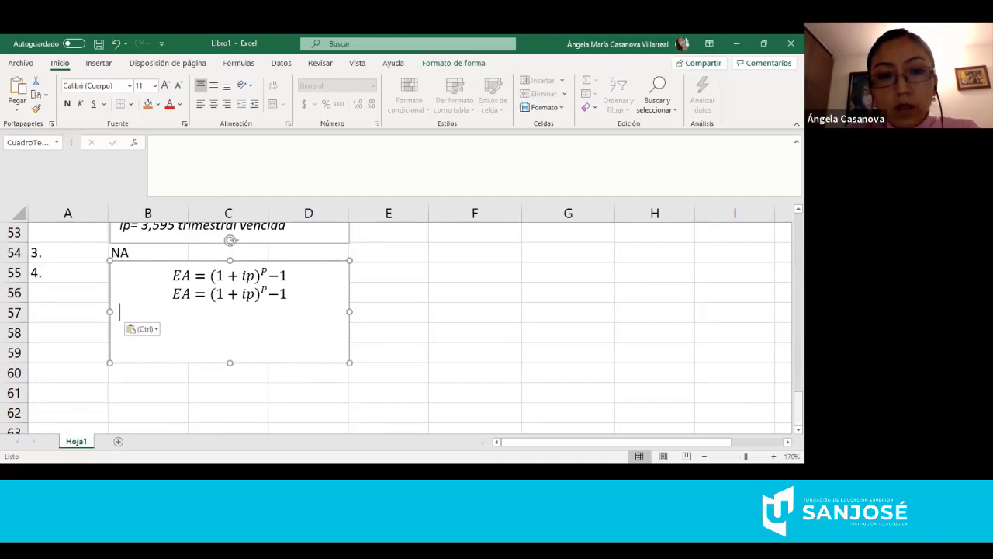
Replace ip with 0,03595 inside the parentheses of the second EA formula line.
scroll(430, 392, up, 2)
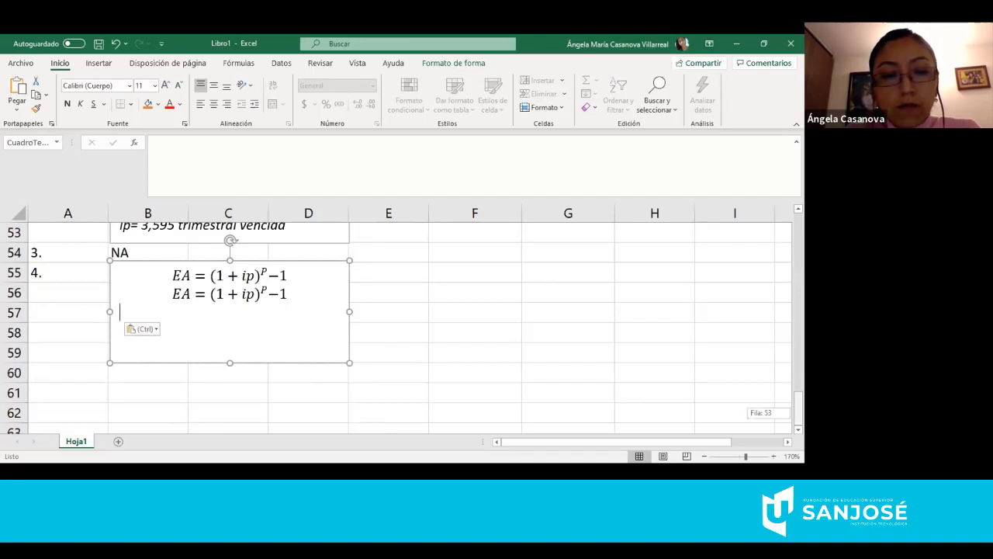
click(272, 351)
key(Right)
key(BackSpace)
key(BackSpace)
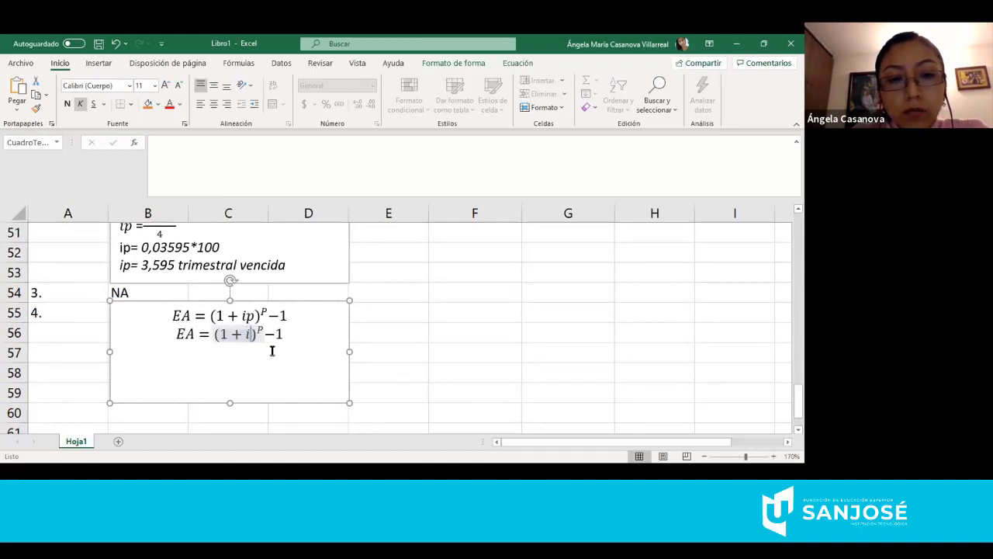
text(0)
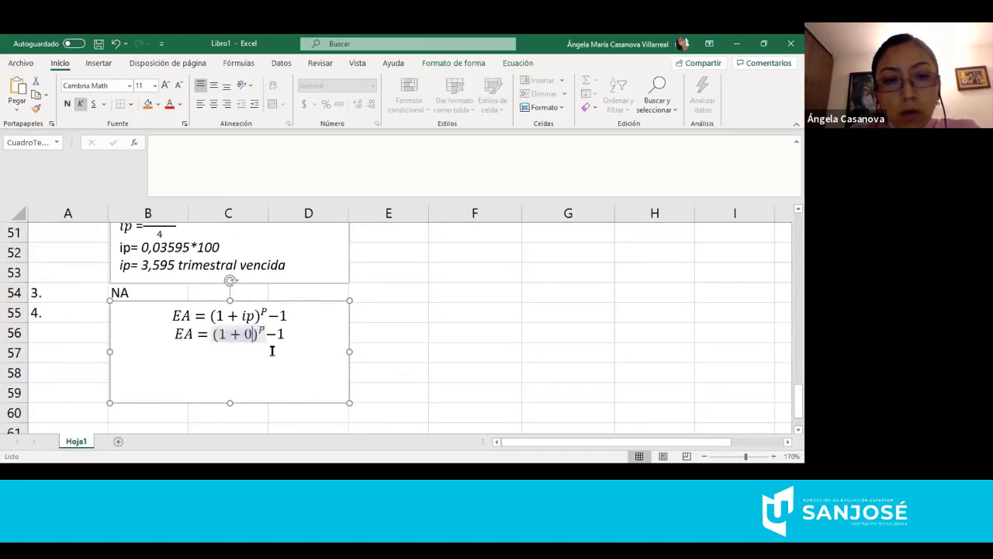
text(,0)
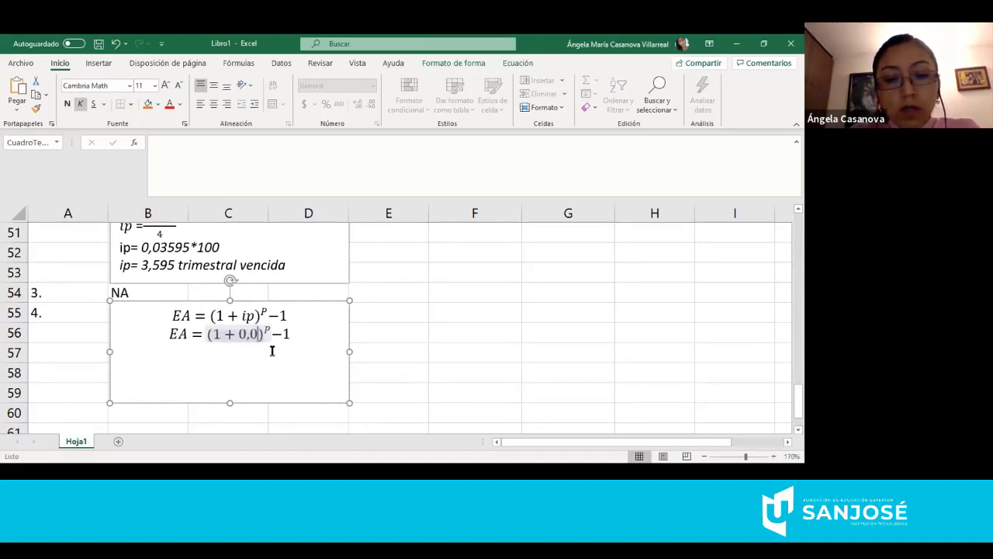
text(3595)
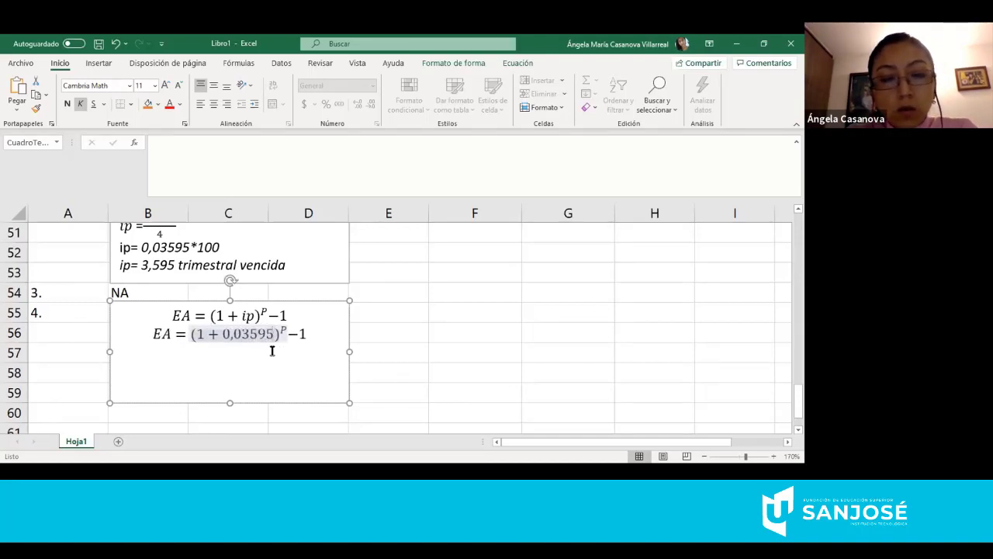
Replace the exponent P with 4 in the second EA formula line.
key(Right)
key(Right)
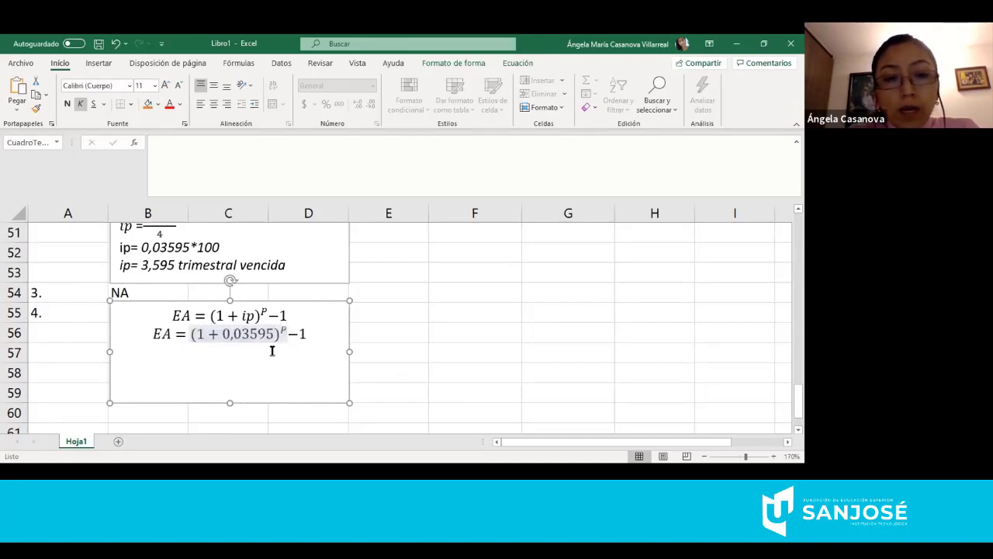
key(BackSpace)
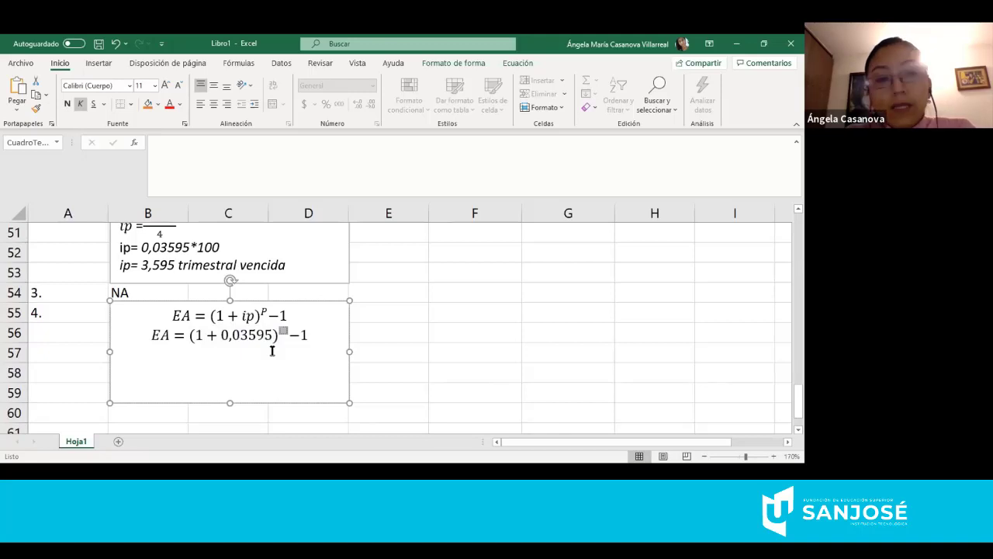
text(4)
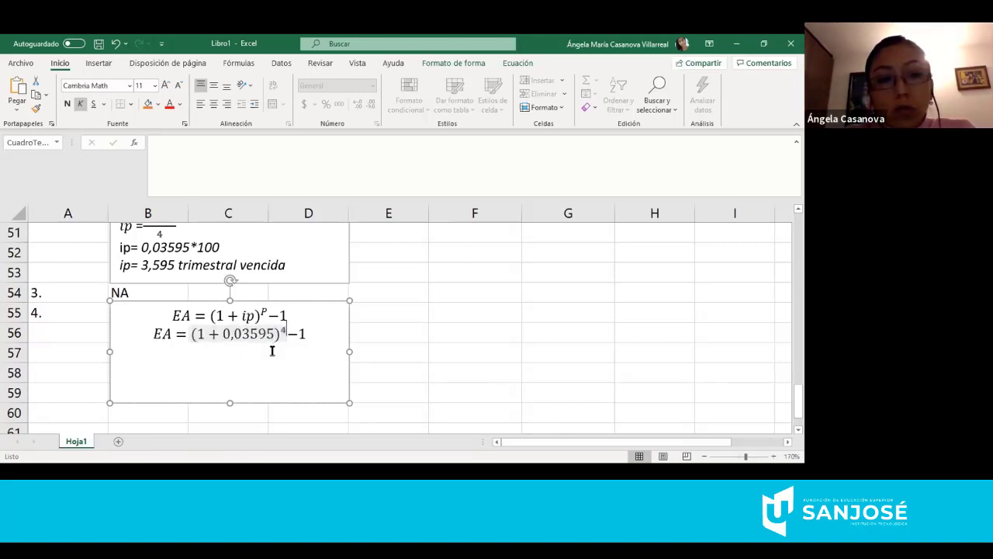
key(Right)
key(Right)
key(Right)
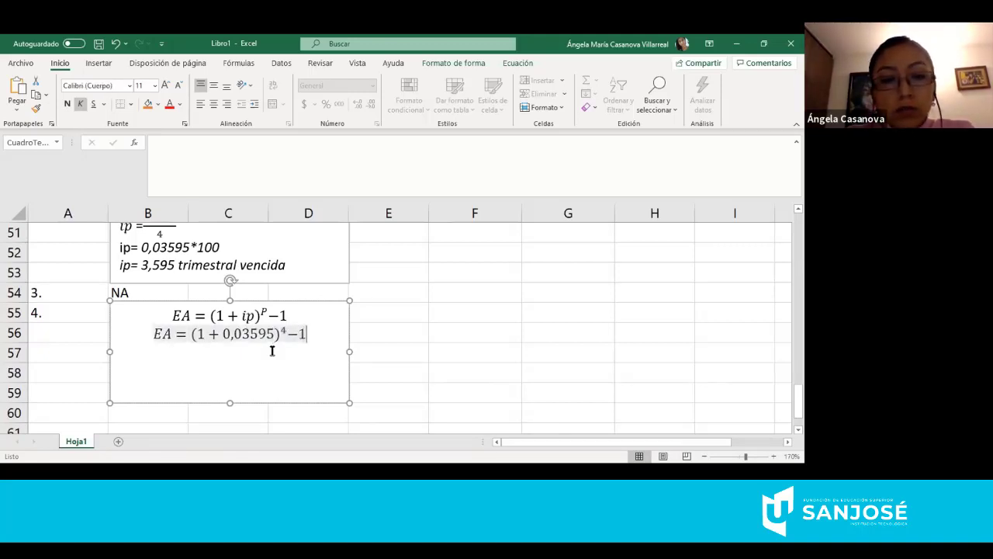
Add a third line reading "EA= 1,51741933%" below the formulas in the step 4 text box.
key(Return)
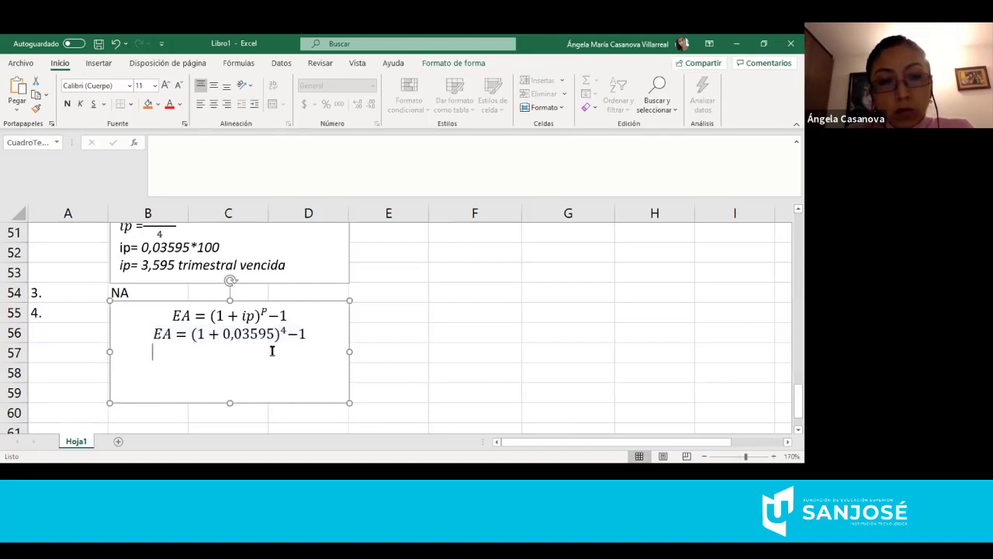
text(EA)
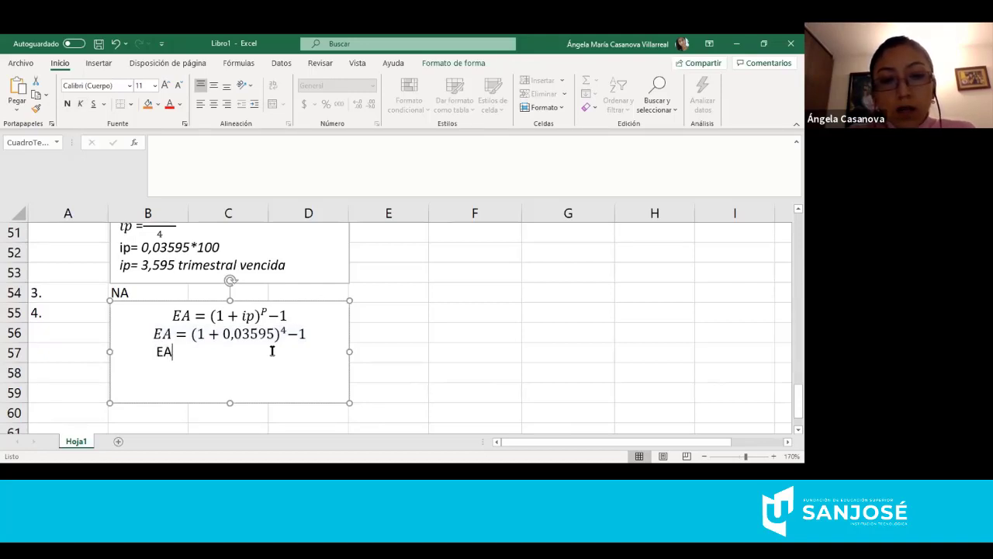
text(=)
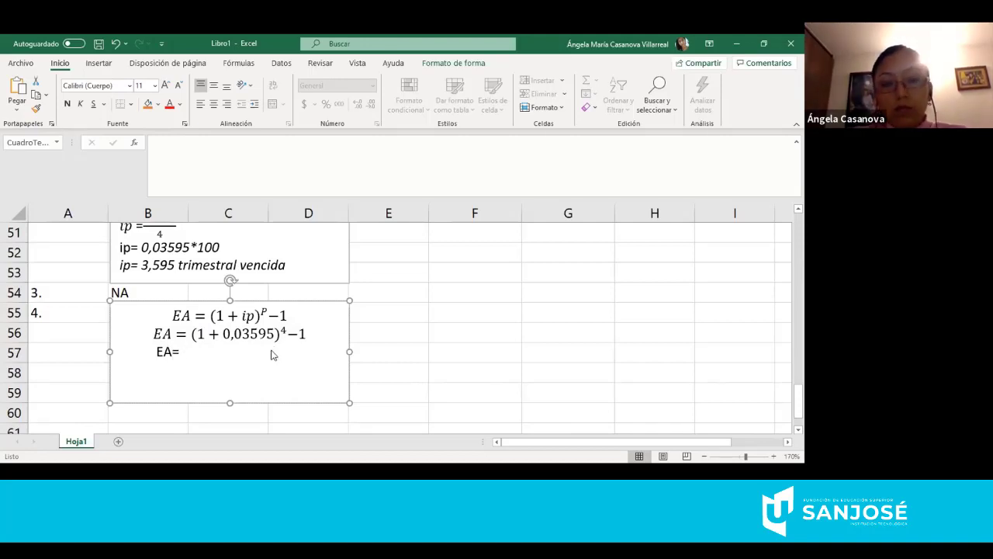
key(Escape)
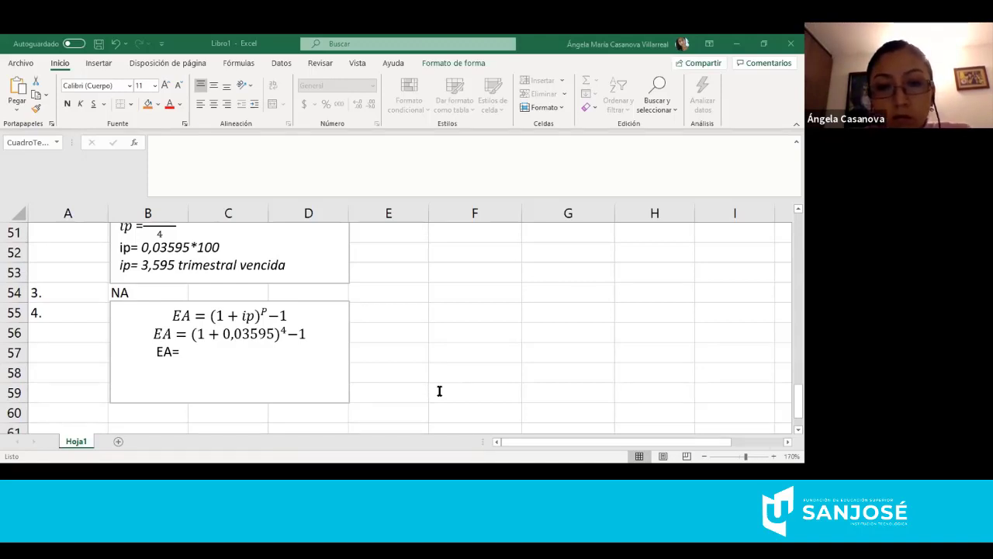
click(257, 350)
text(1,51741933%)
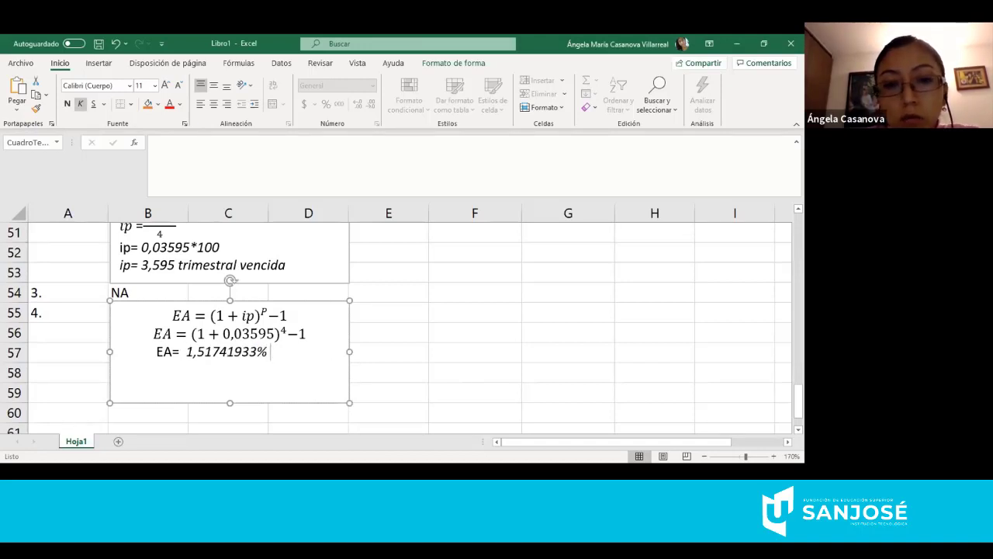
Add a percent sign after 3,595 in the last line of the step 2 text box.
scroll(273, 345, up, 2)
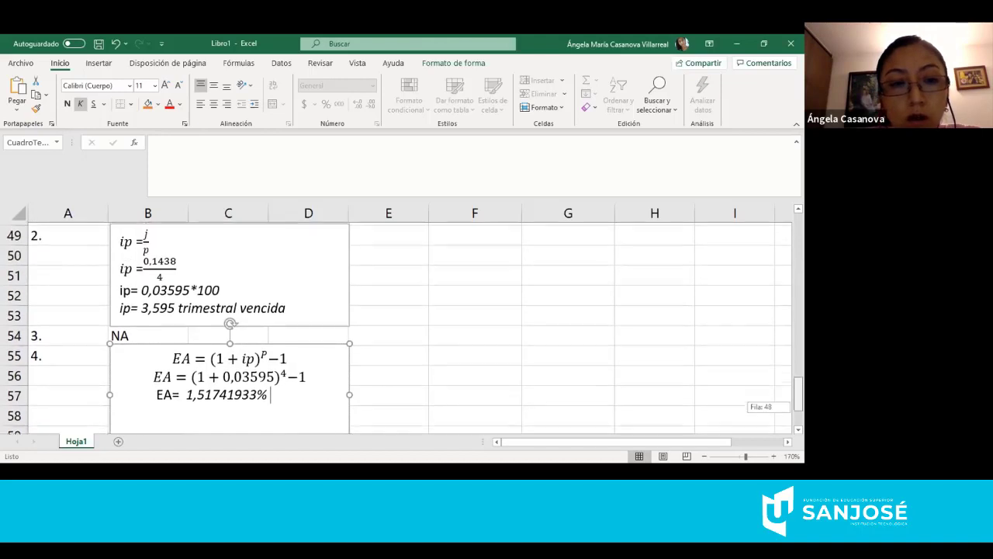
scroll(274, 346, down, 1)
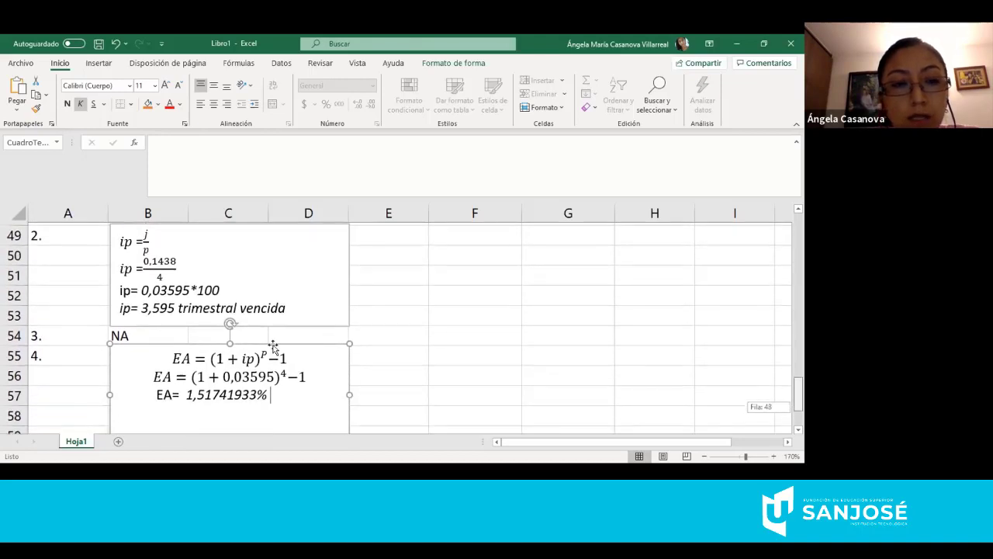
click(174, 305)
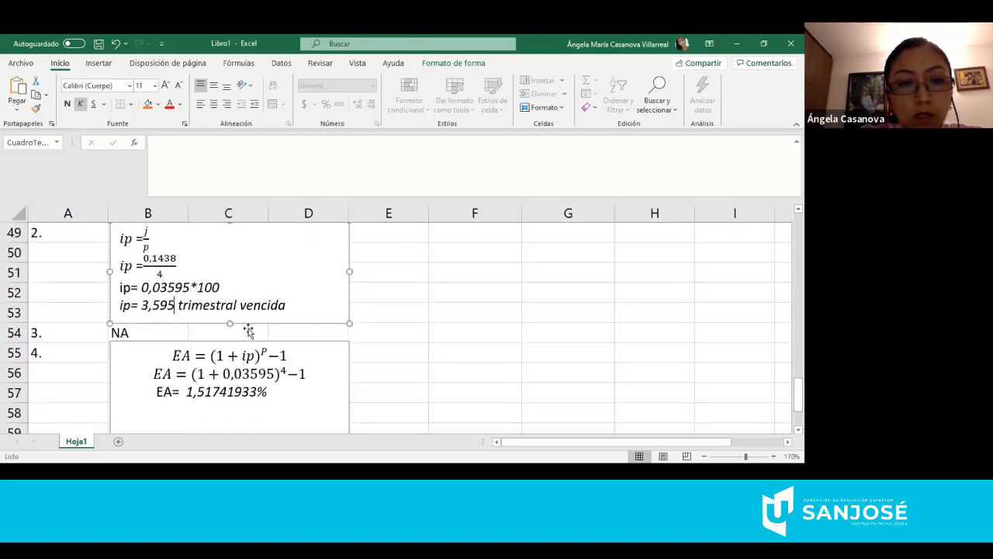
text(%)
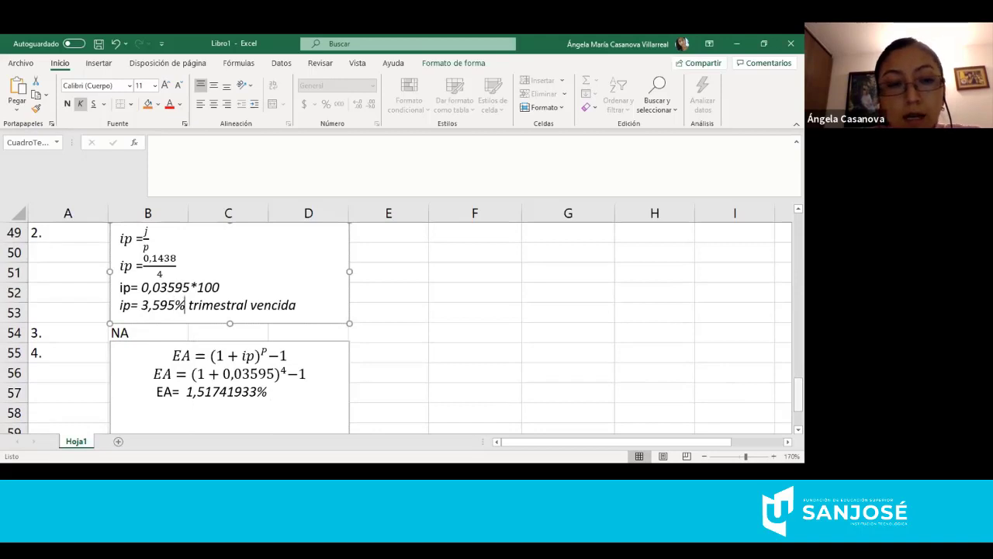
scroll(399, 326, up, 2)
scroll(399, 326, down, 1)
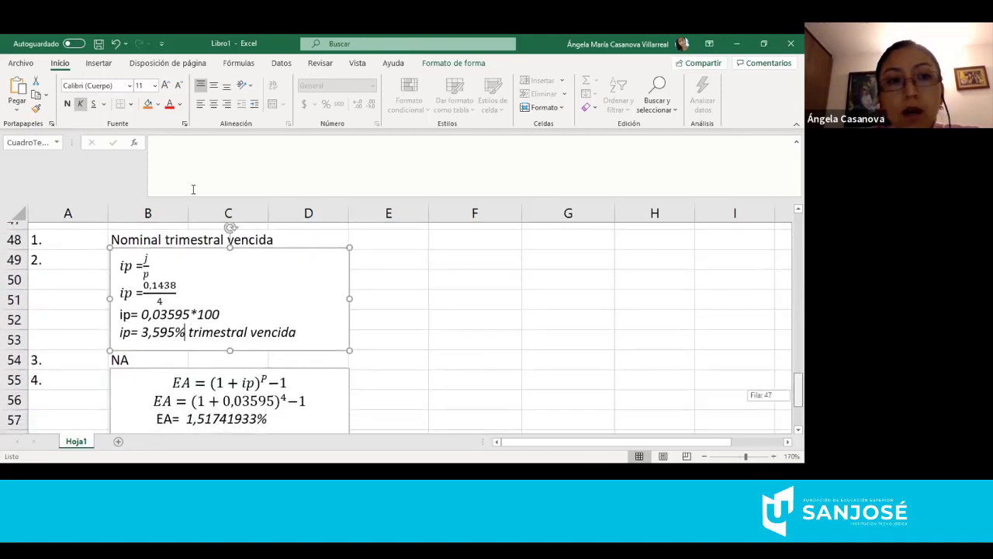
Enter the heading "Comprobación trimestral" in cell E47, beside the exercise 3 solution.
click(99, 63)
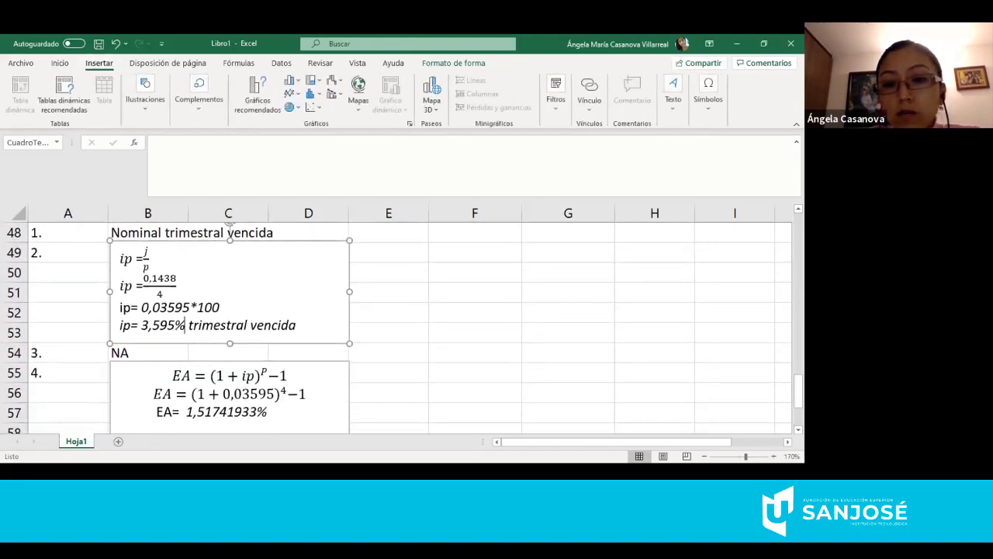
scroll(395, 326, up, 2)
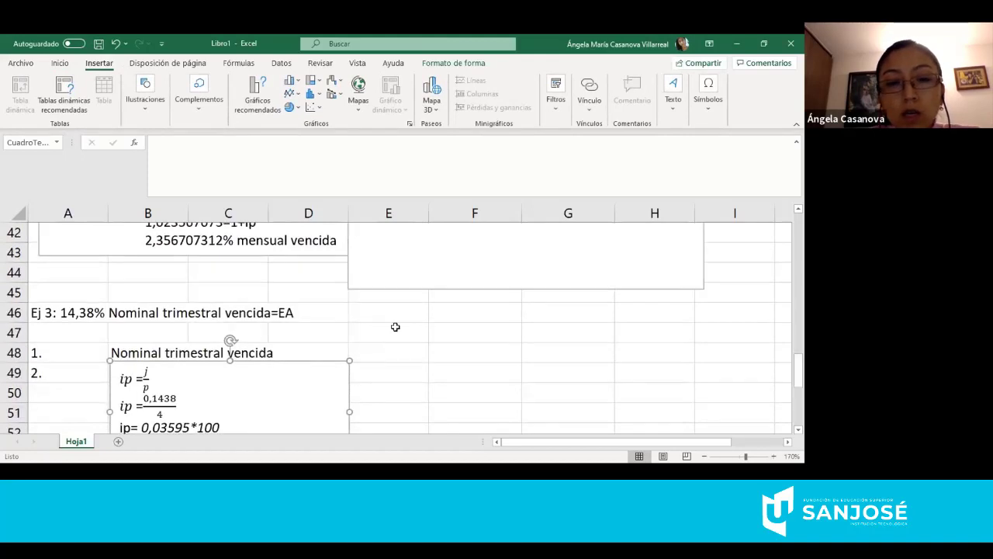
click(397, 328)
text(CO)
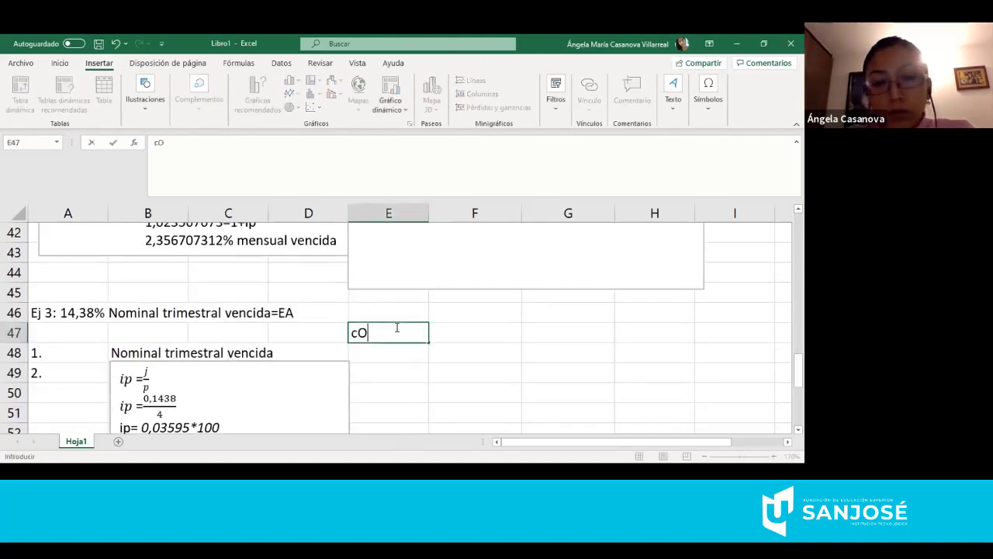
key(BackSpace)
text(ompri)
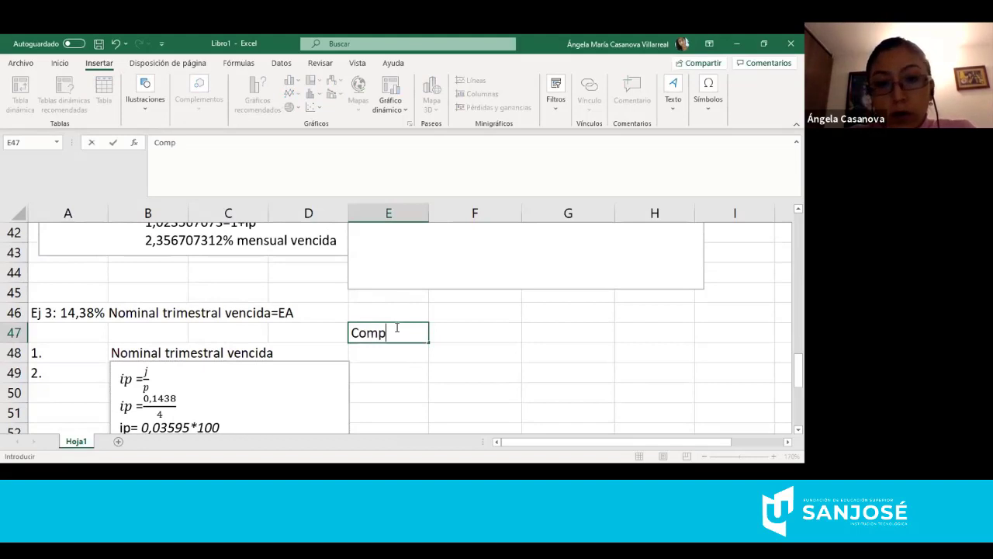
key(BackSpace)
text(obación men)
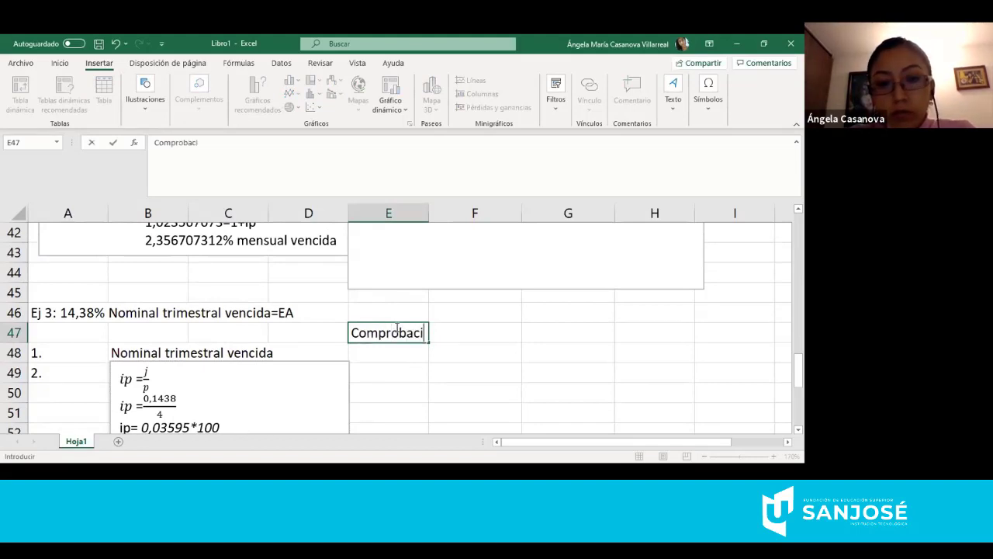
key(BackSpace)
key(BackSpace)
key(BackSpace)
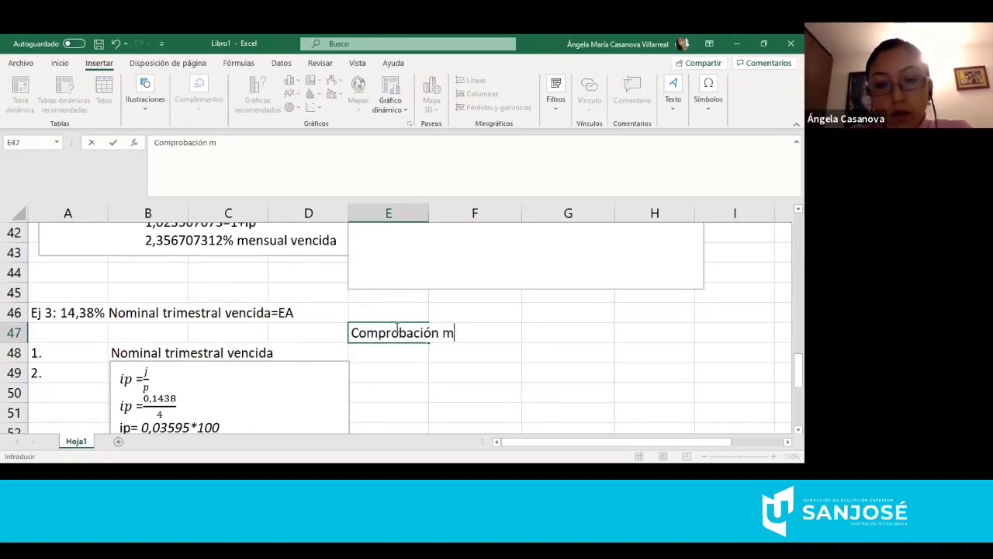
text(trimes)
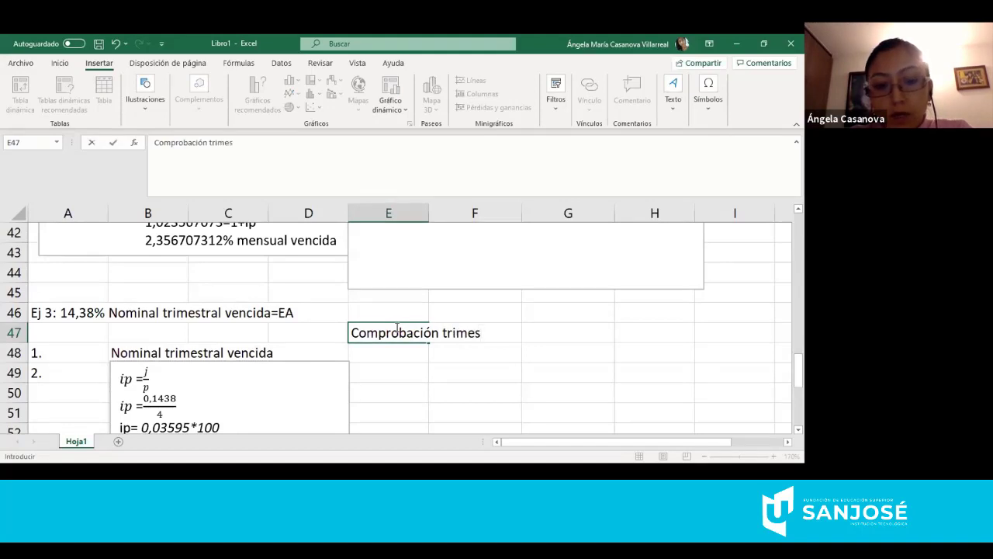
text(tral)
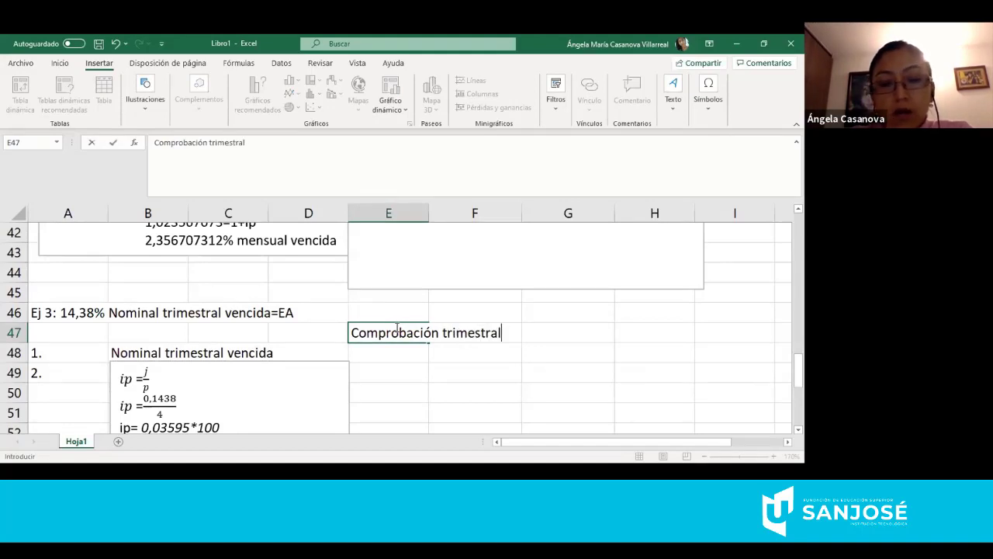
click(363, 320)
key(Return)
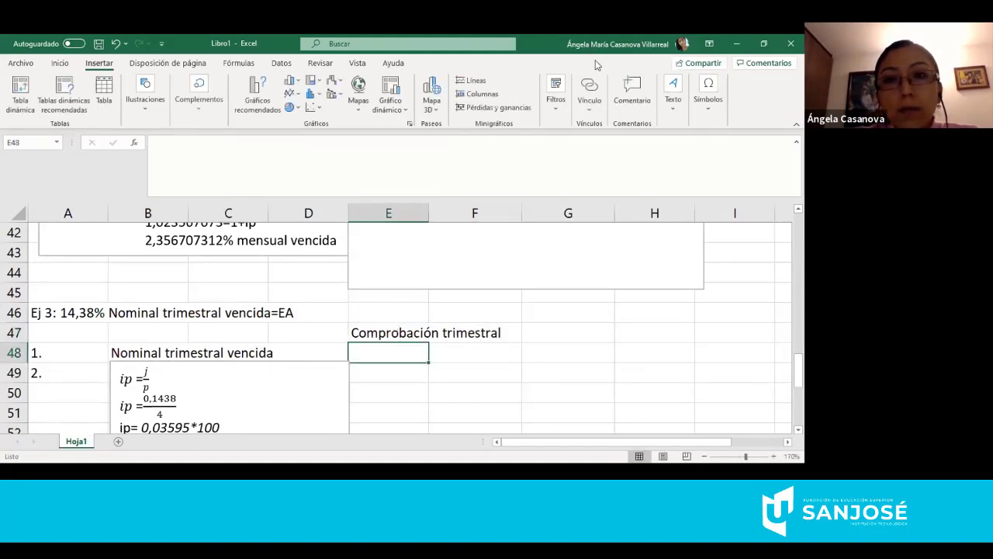
Insert a text box directly below the Comprobación trimestral heading, spanning columns E to H from row 48 to about row 51.
click(672, 92)
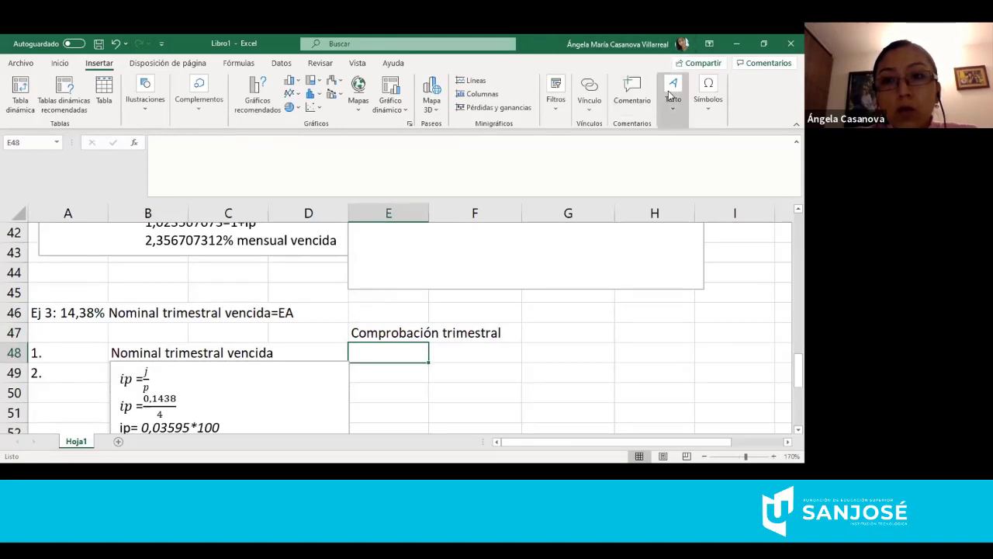
click(683, 151)
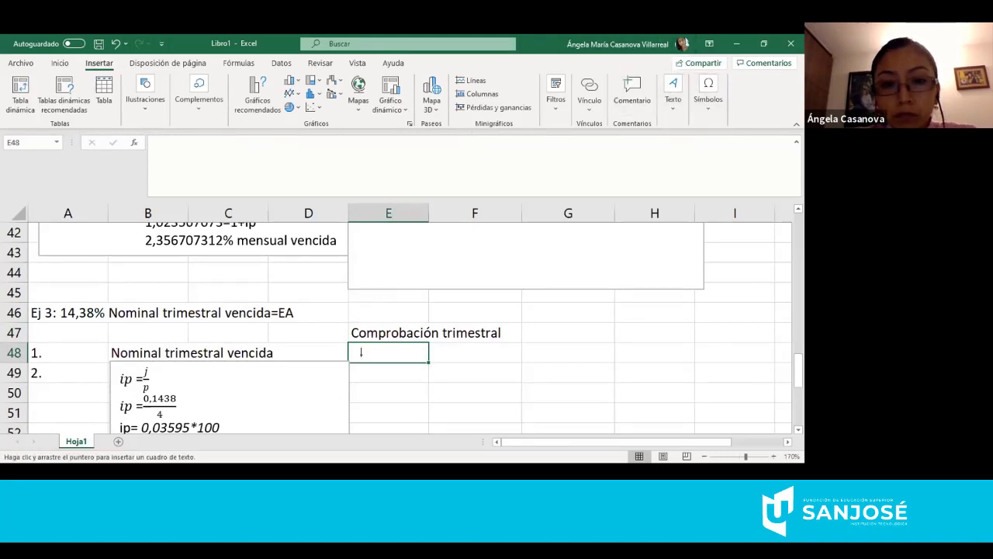
drag(359, 335, 683, 246)
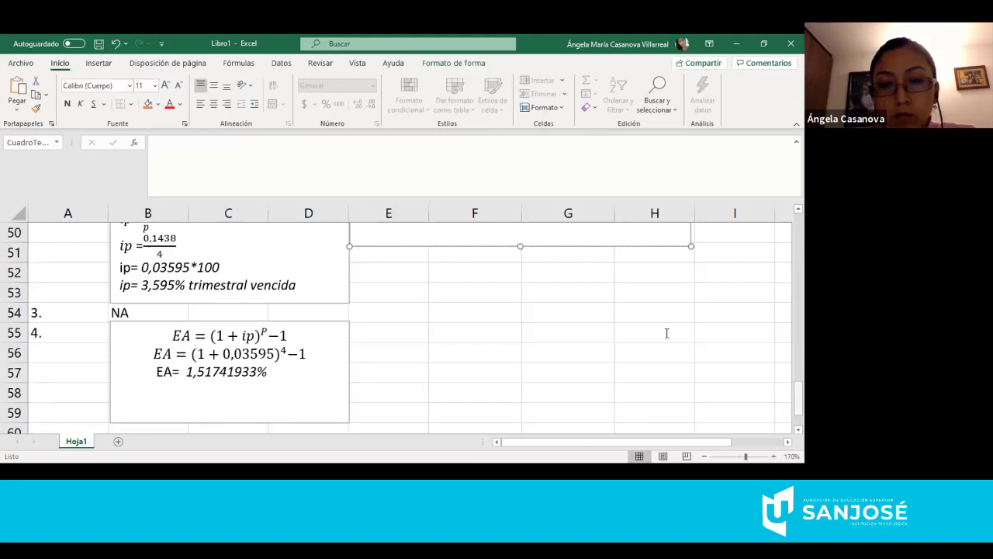
Copy the formula VF = VP(1 + i)^n from the exercise 2 annual check into the new text box on two separate lines.
scroll(475, 291, up, 5)
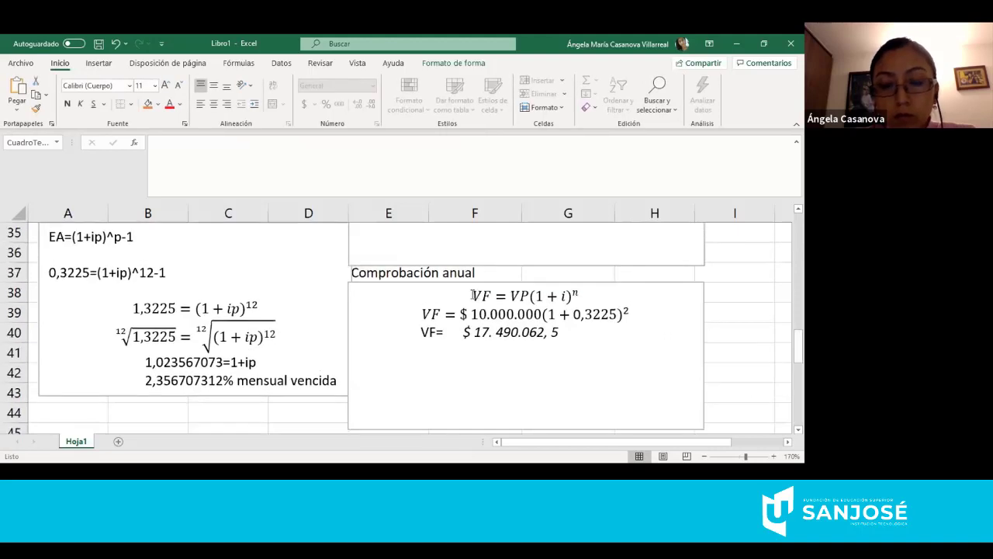
click(623, 291)
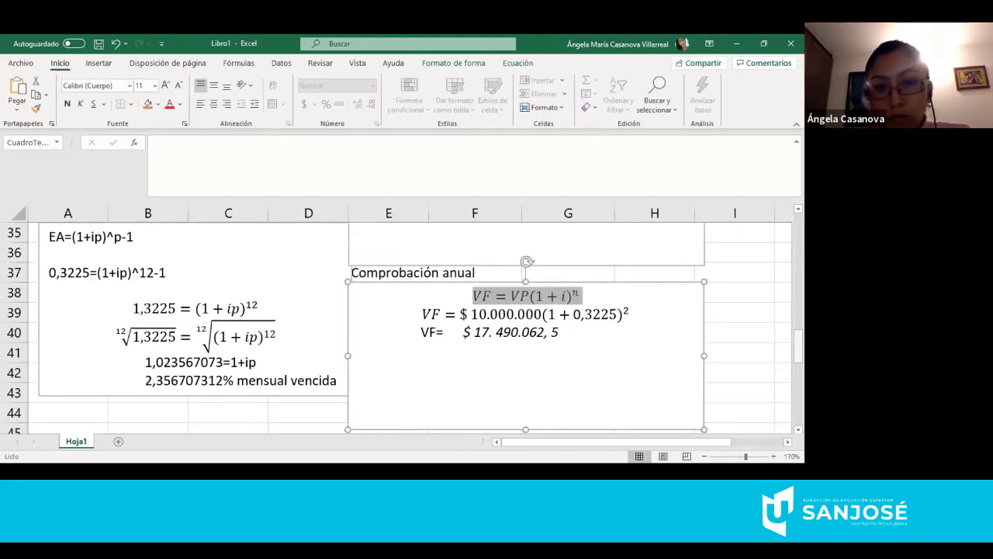
scroll(412, 295, down, 4)
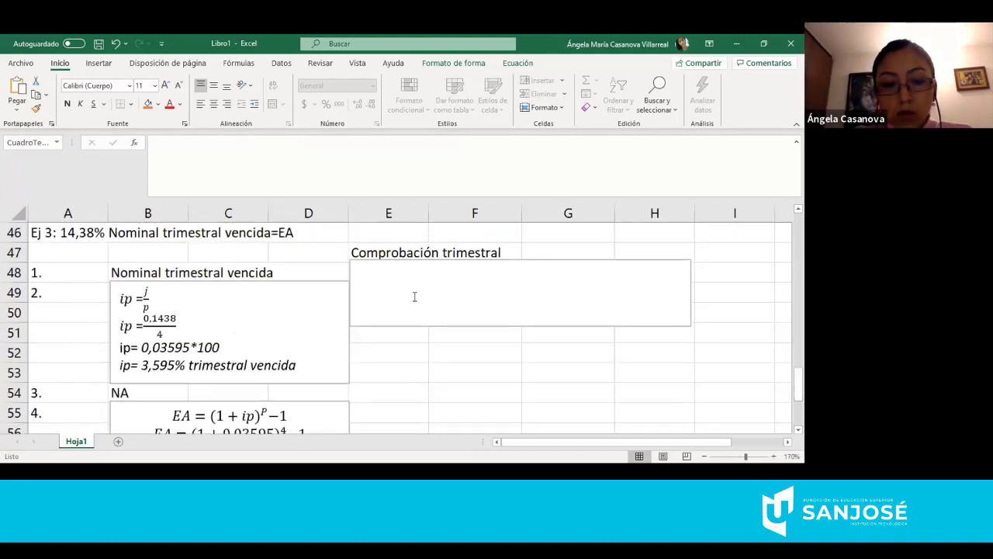
click(414, 297)
text(VF = VP(1 + i)^n)
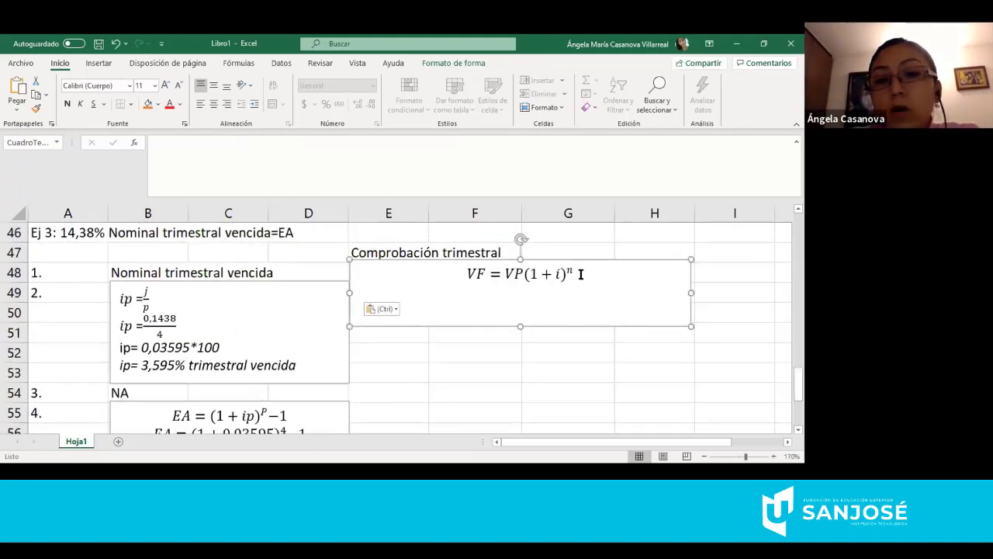
key(Return)
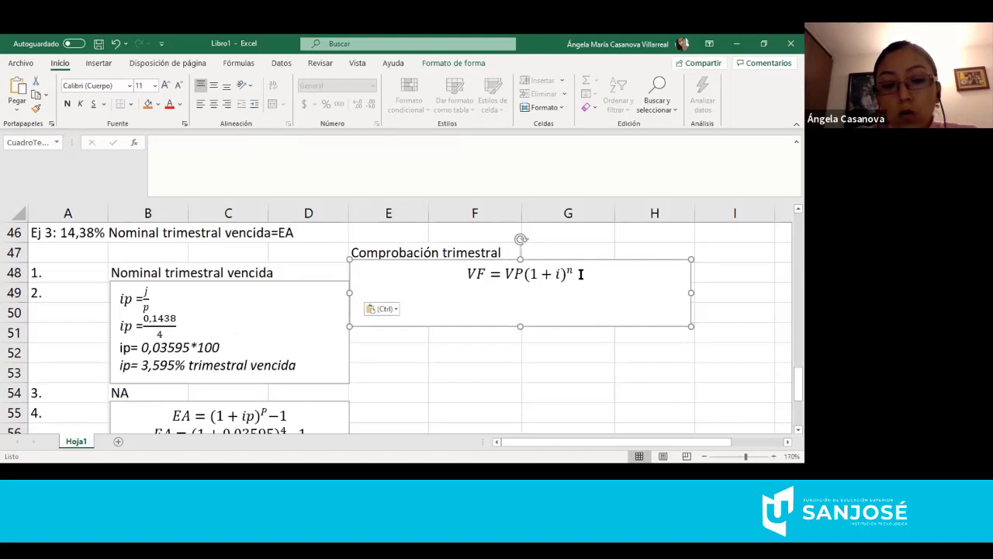
text(VF = VP(1 + i)^n)
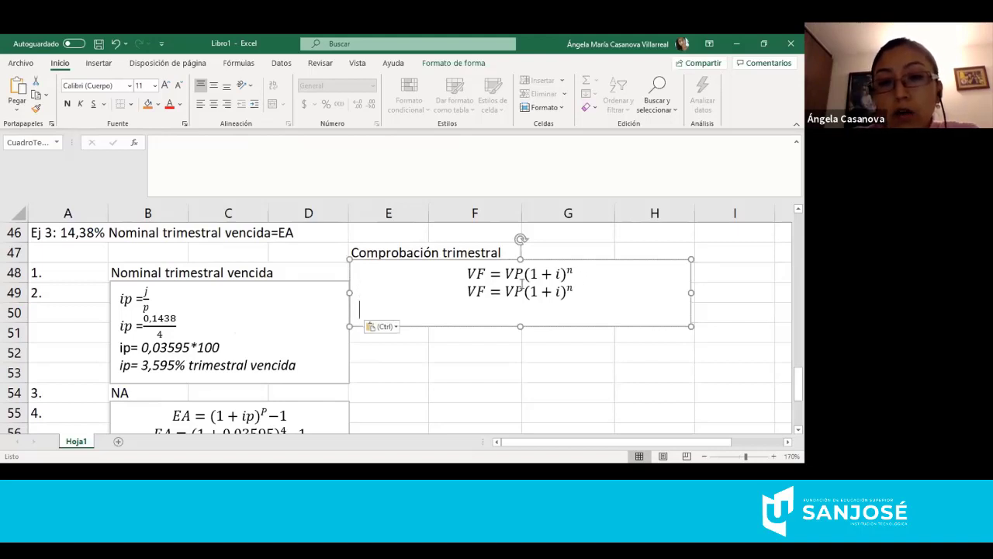
Replace VP with $ 10.000.000 in the second VF formula line of the quarterly check.
click(521, 284)
key(BackSpace)
key(BackSpace)
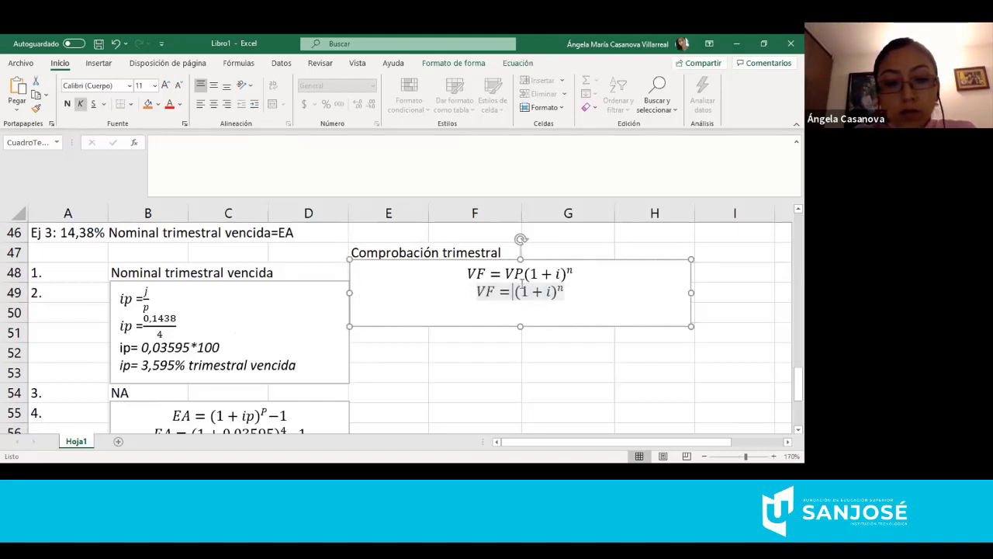
text($ 10.00)
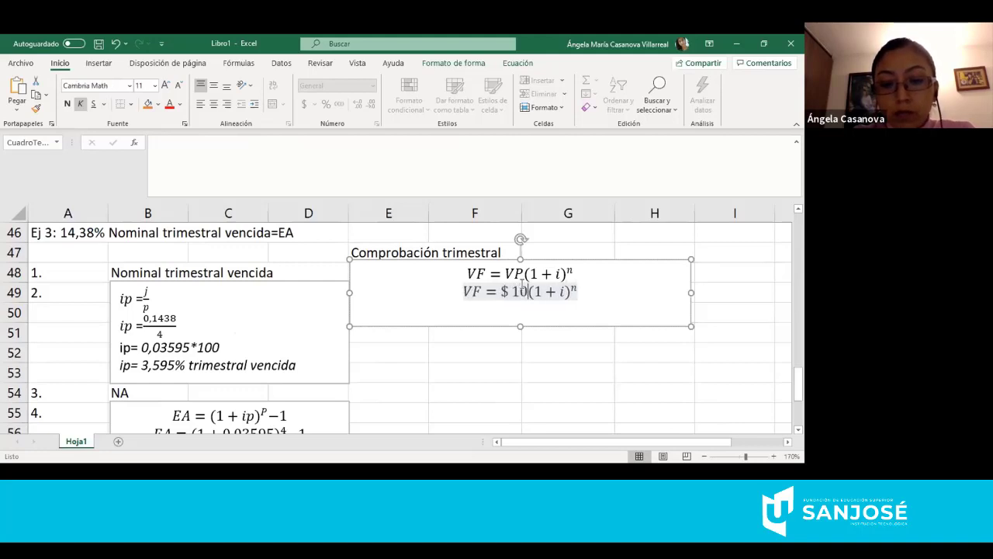
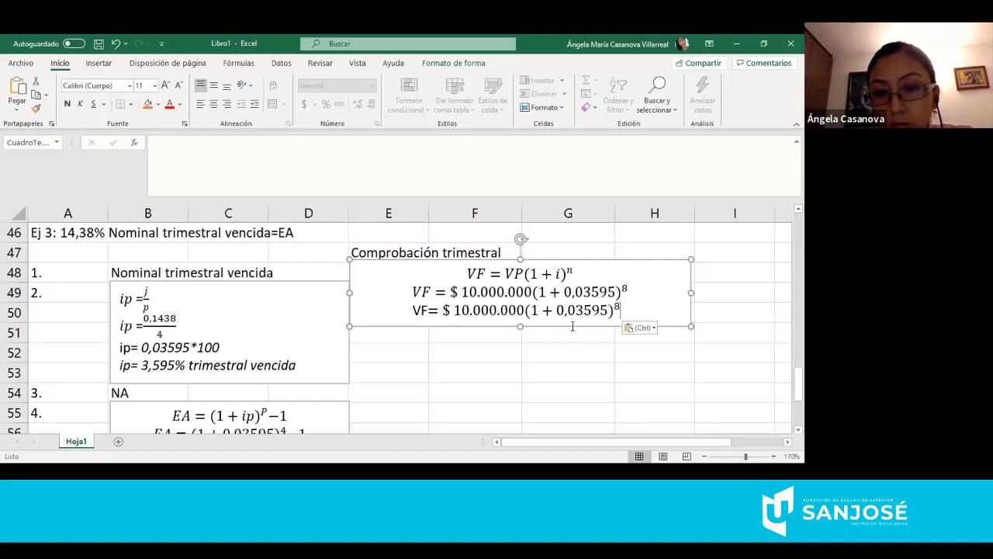
Simplify the parentheses in the third VF line from 1 + 0,03595 to 1,03595.
key(BackSpace)
key(BackSpace)
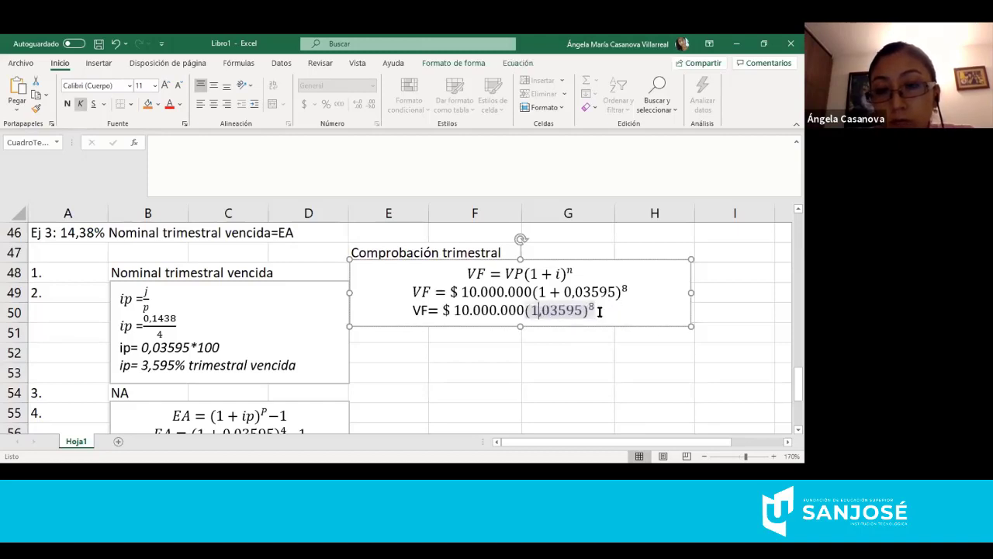
click(599, 310)
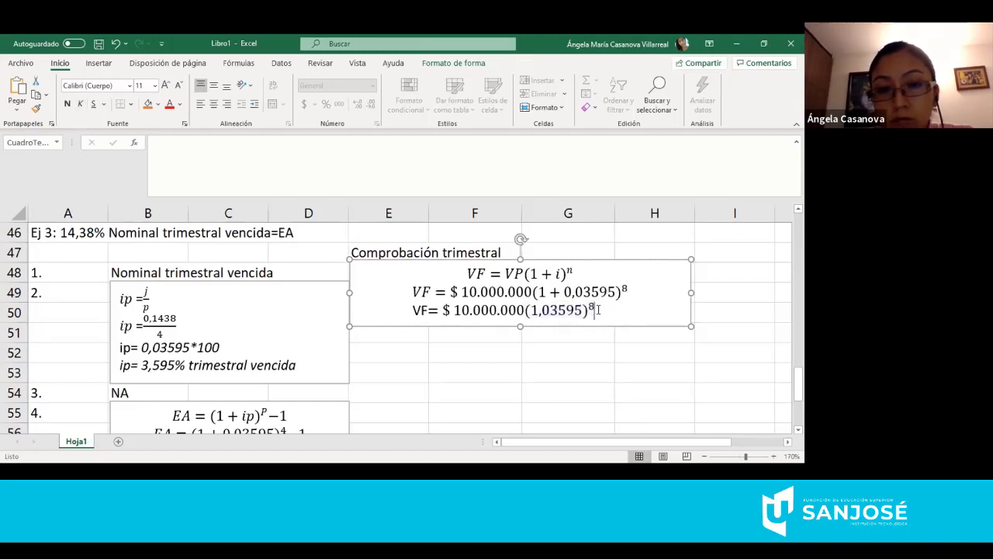
Extend the quarterly check text box down to about row 53 and add a fourth line reading "VF= $ 13.265.094,94".
drag(521, 326, 521, 381)
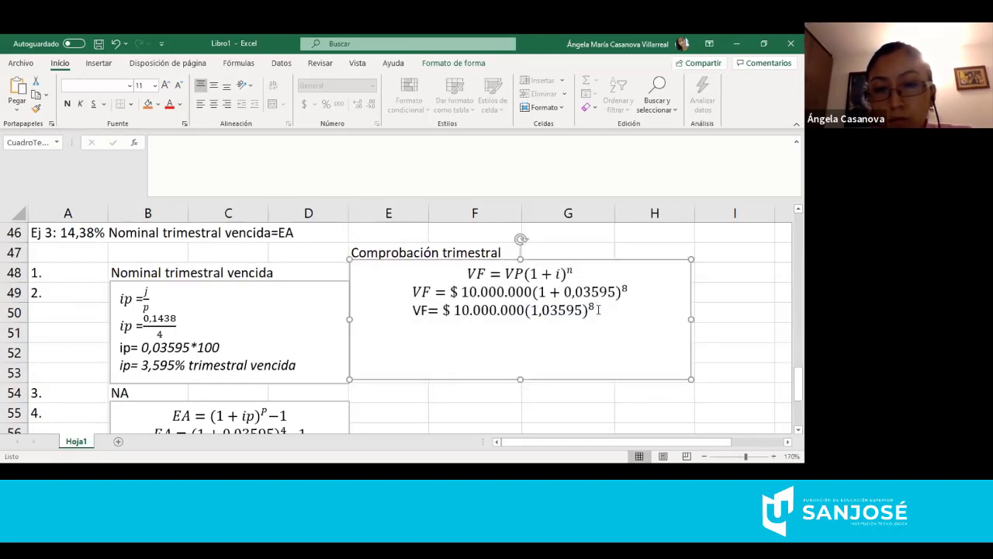
key(Return)
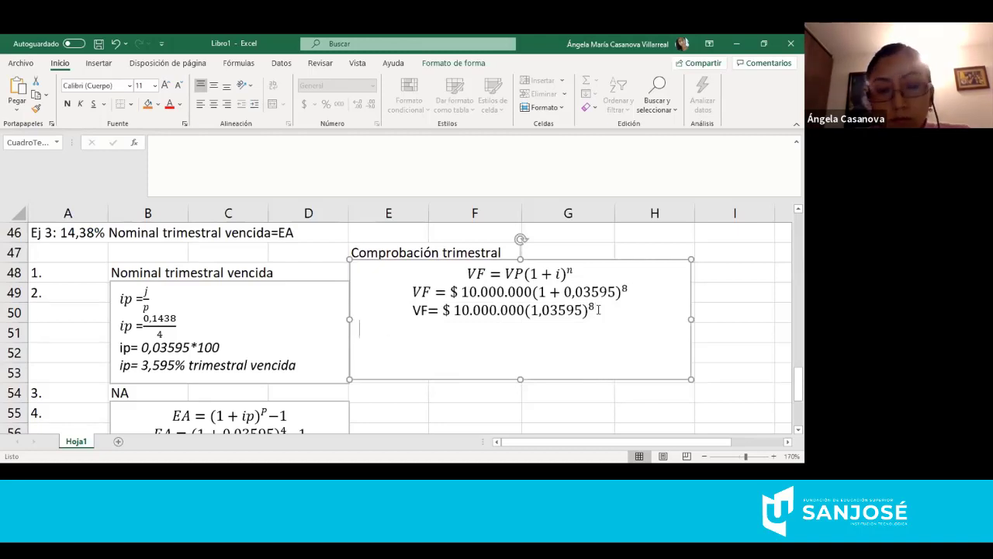
key(Tab)
text(VF=)
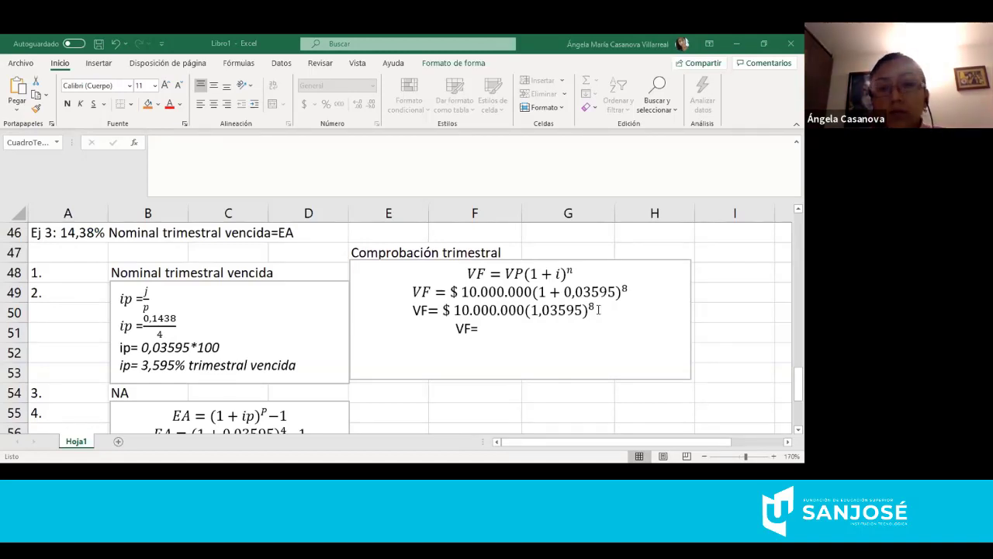
click(598, 311)
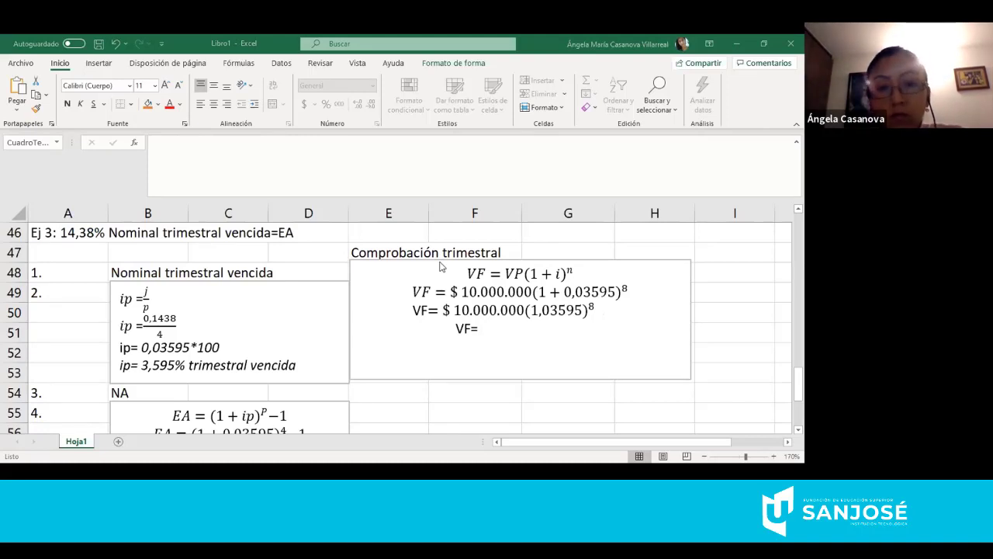
click(440, 261)
key(BackSpace)
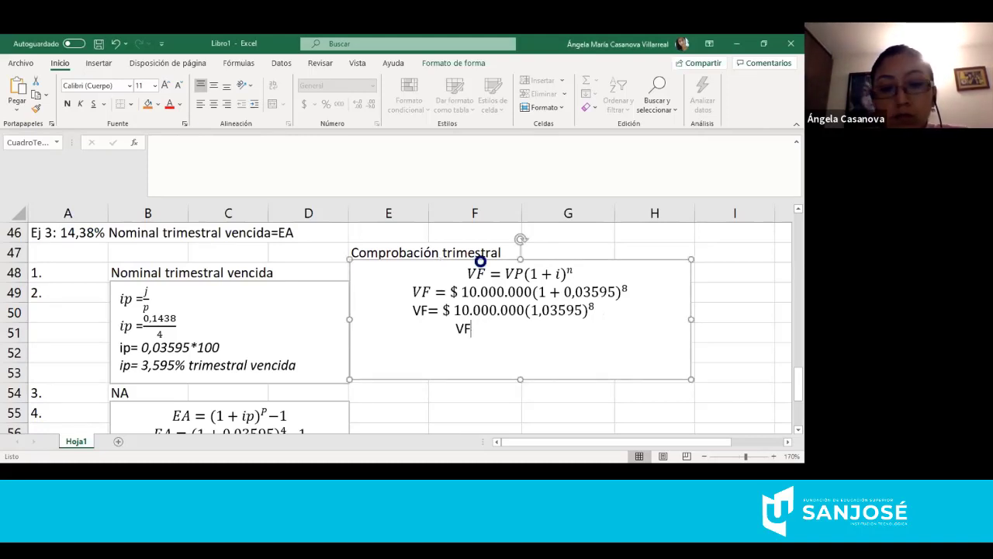
text(= $ 13.265.094,94)
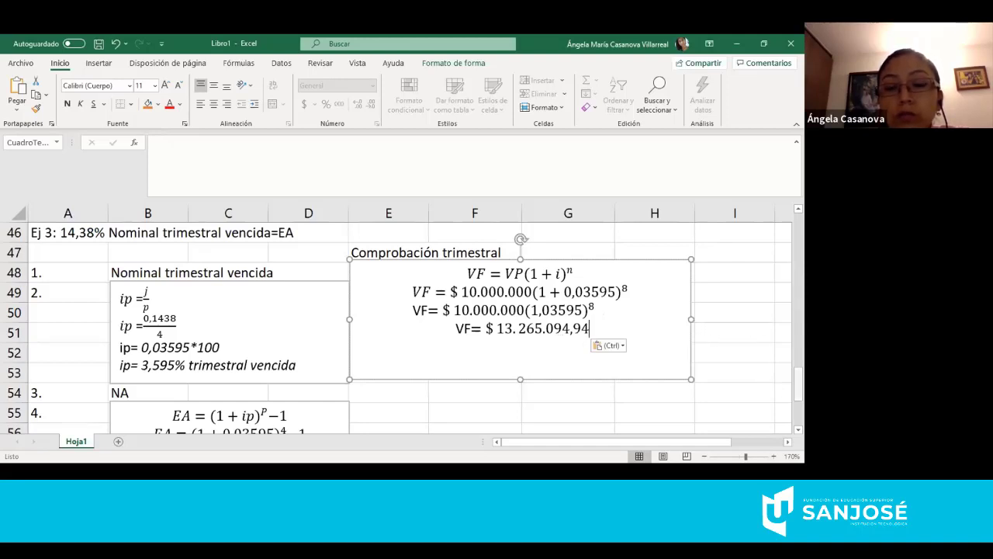
Enter the heading "Comprobación anual" in cell E54, below the quarterly check text box.
scroll(396, 384, down, 1)
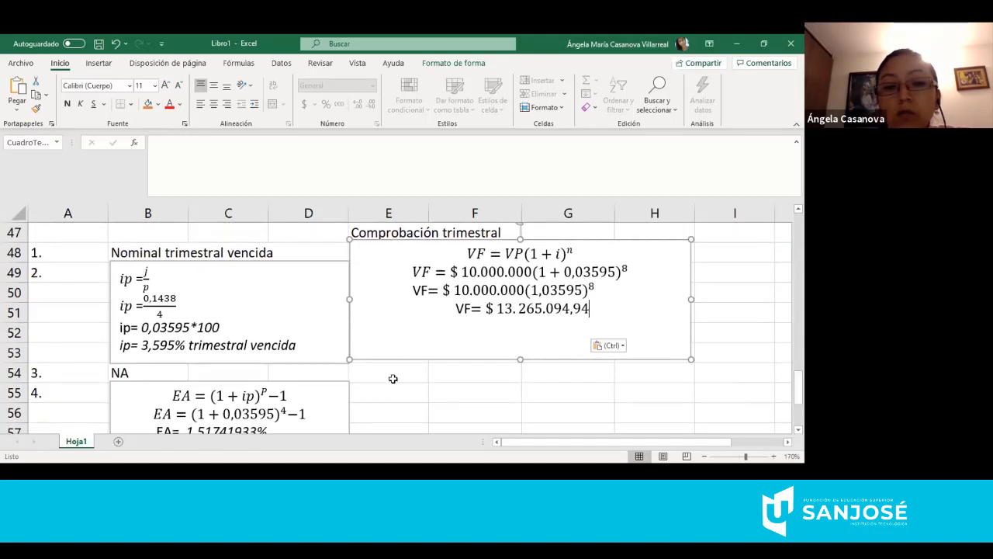
click(393, 379)
text(C)
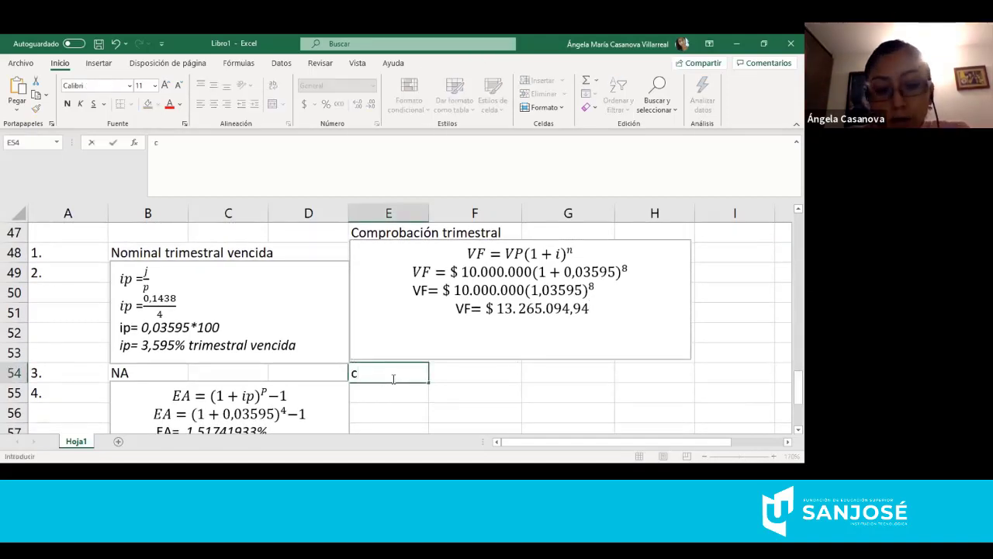
text(omprob)
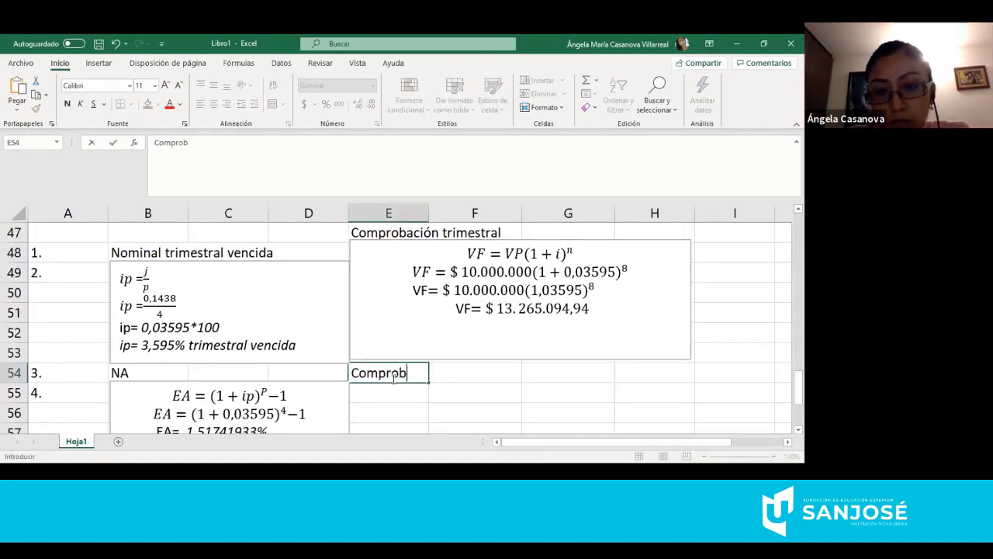
text(ación anual)
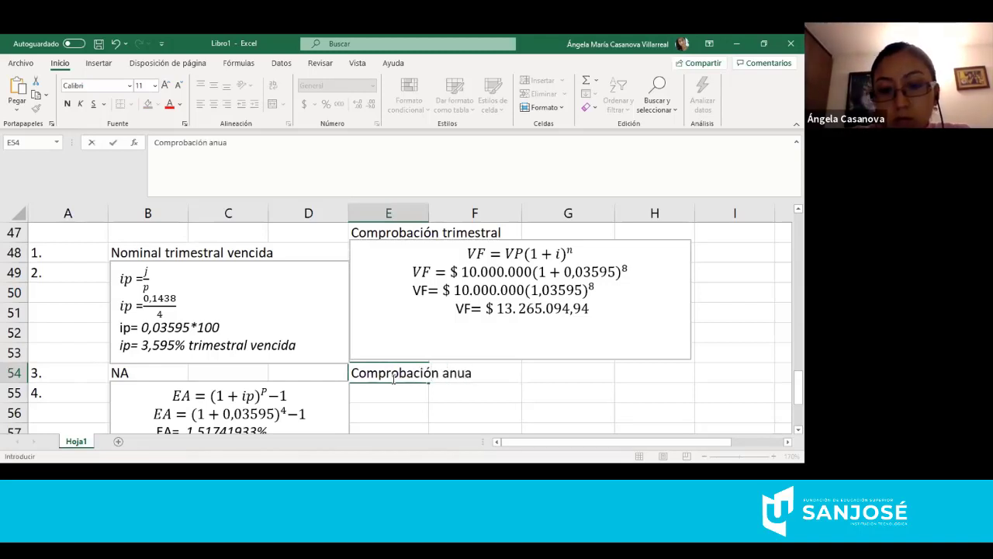
Duplicate the quarterly check text box and place the copy at cell E55, under the "Comprobación anual" heading.
click(475, 360)
key(ctrl+v)
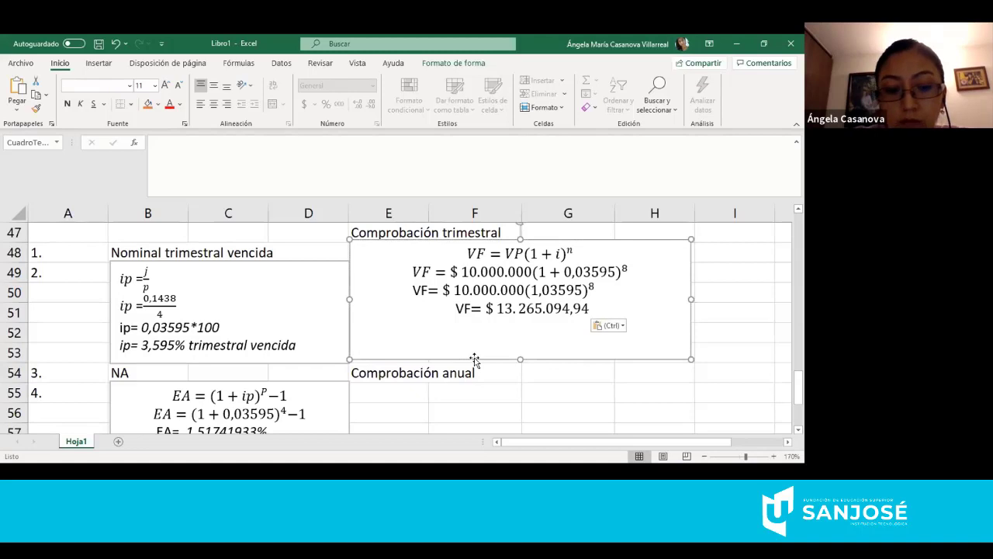
click(392, 394)
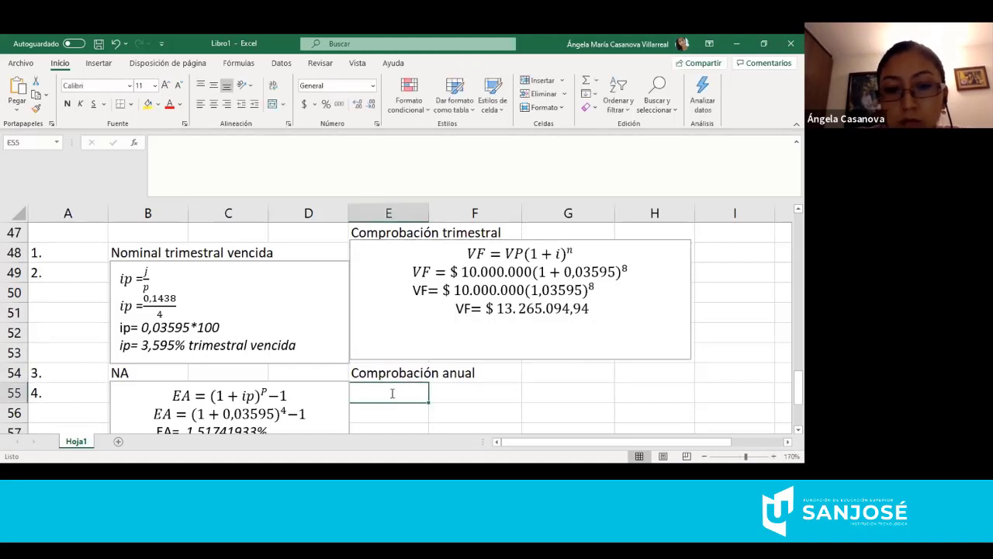
key(ctrl+v)
scroll(200, 286, down, 2)
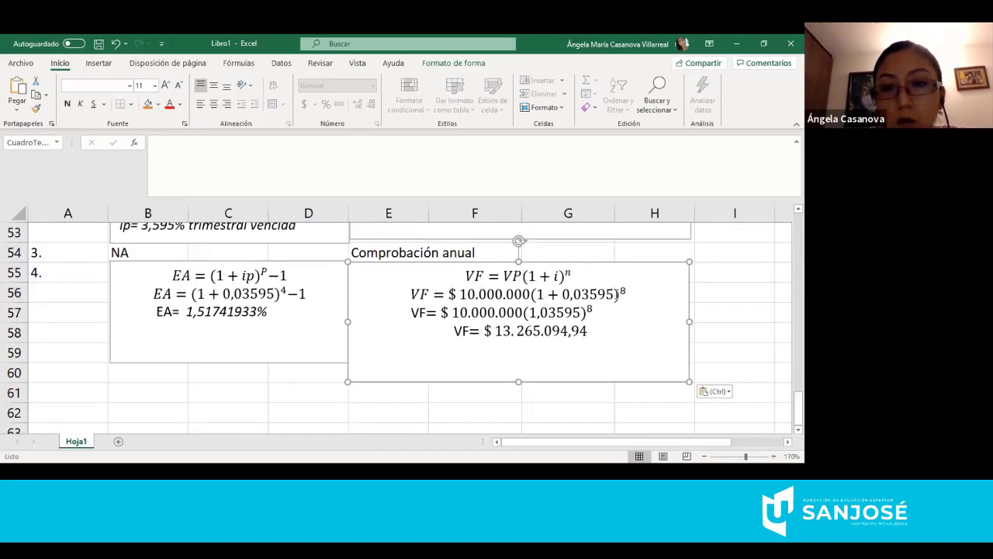
double_click(615, 294)
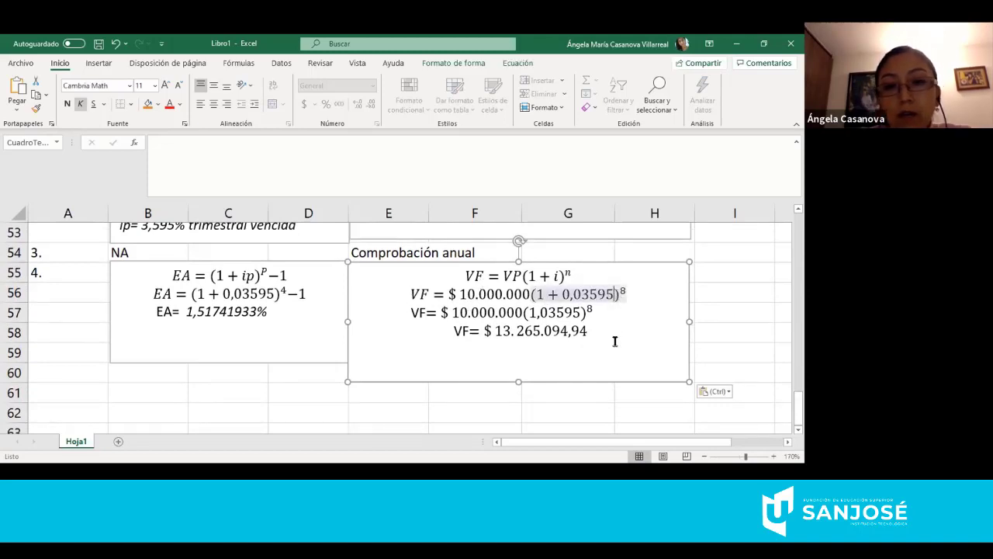
key(BackSpace)
key(BackSpace)
key(BackSpace)
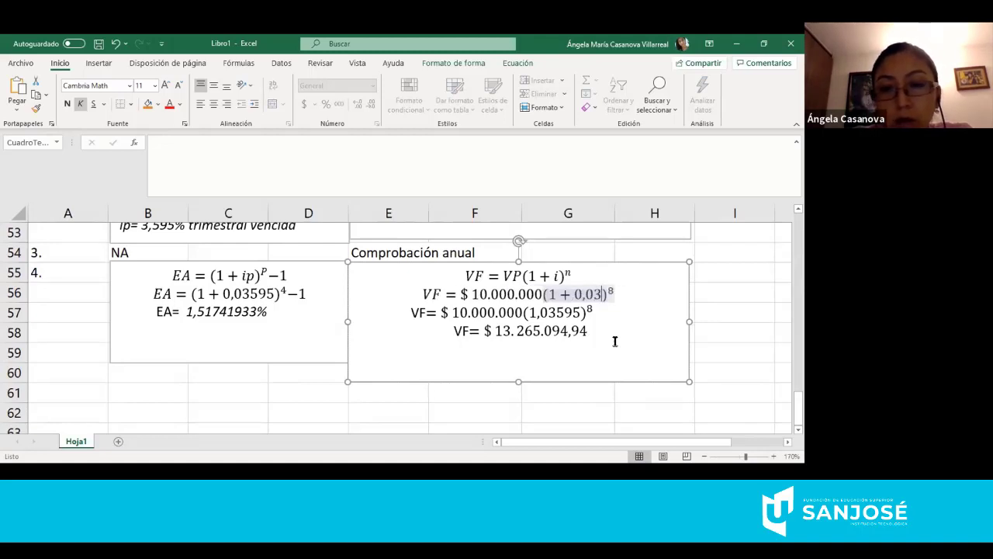
key(BackSpace)
key(BackSpace)
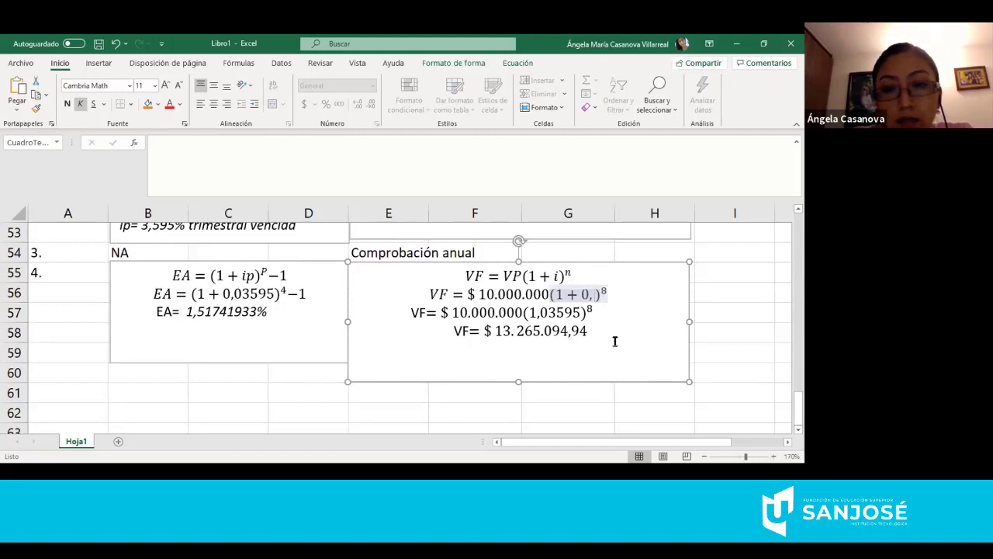
text(0)
key(BackSpace)
text(0)
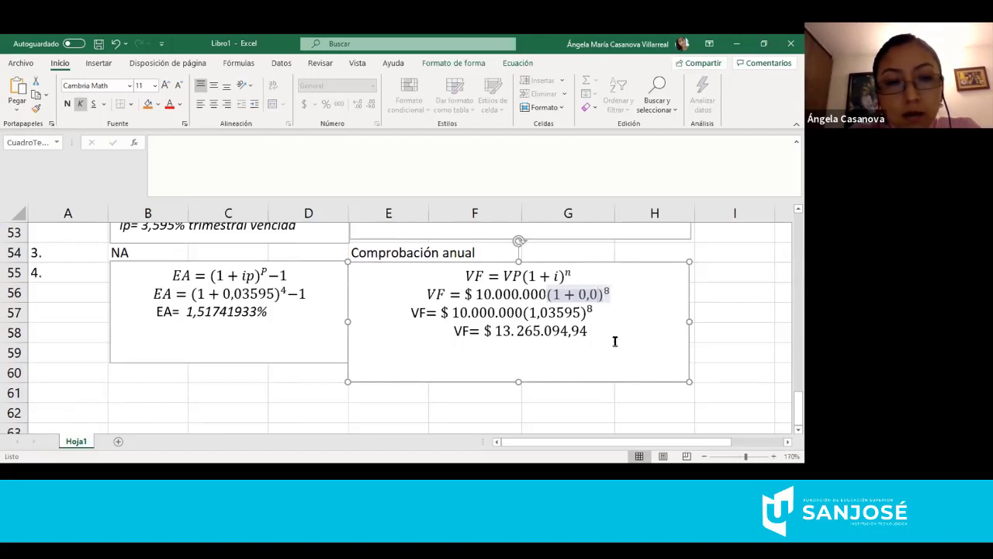
text(1517)
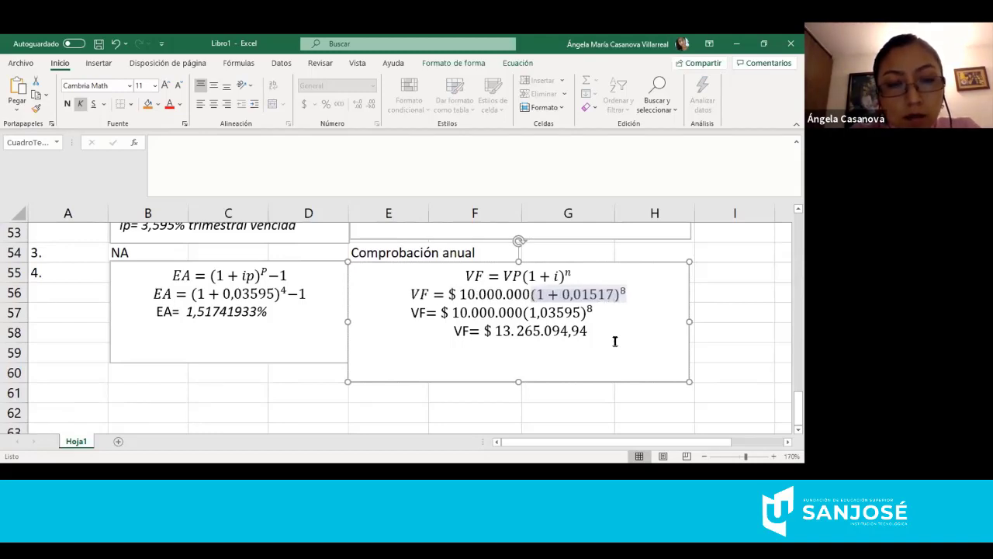
text(4193)
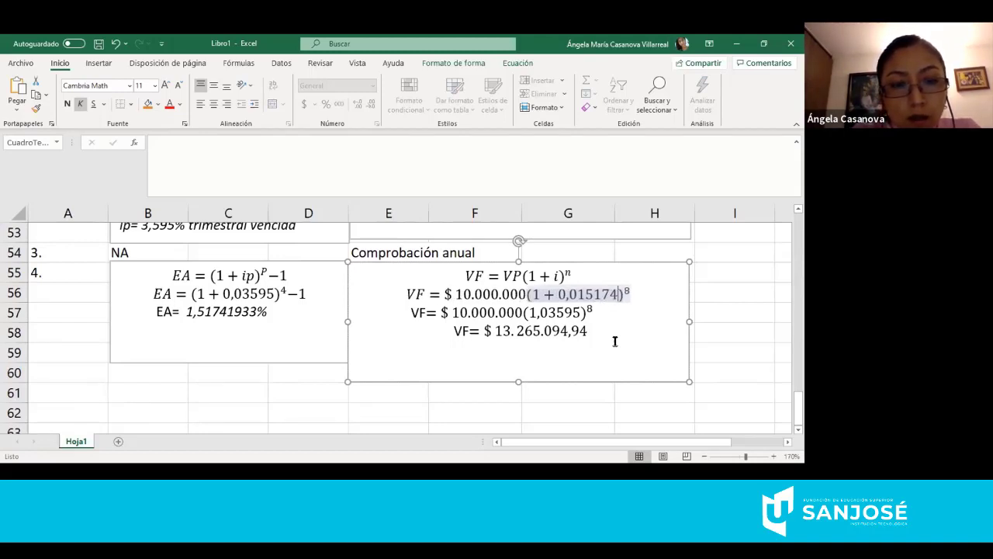
text(3)
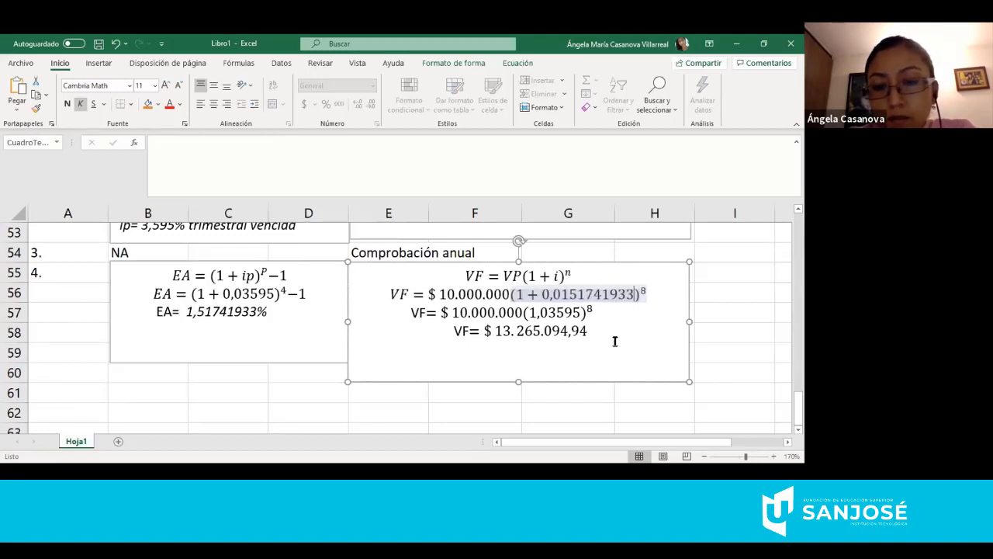
Set the exponent in the second VF line of the annual check to 2.
click(650, 294)
key(BackSpace)
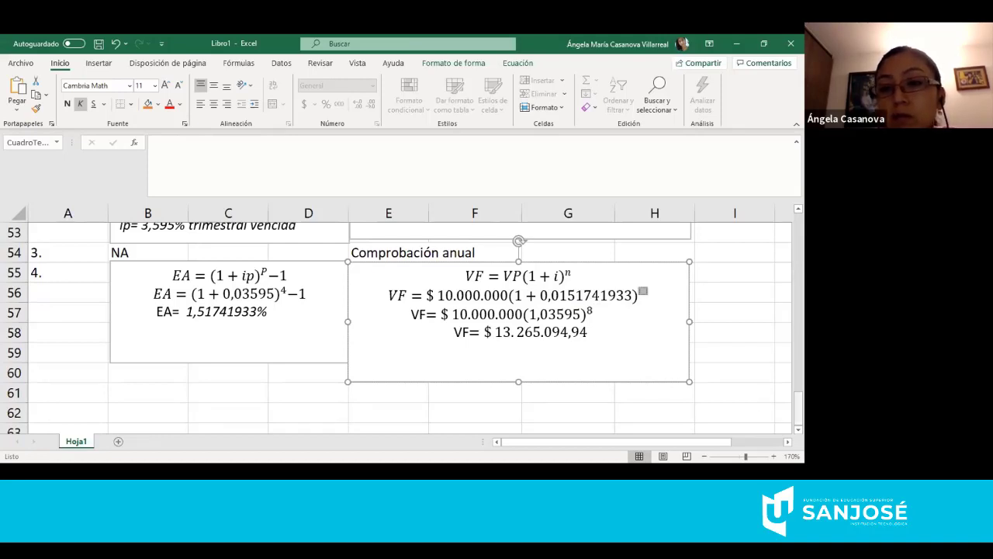
drag(798, 408, 798, 231)
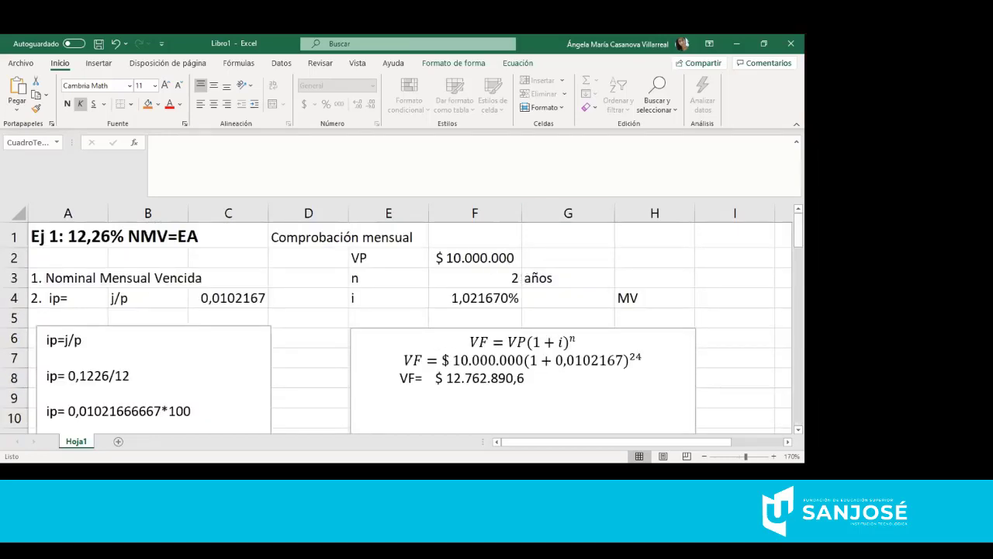
drag(798, 232, 798, 406)
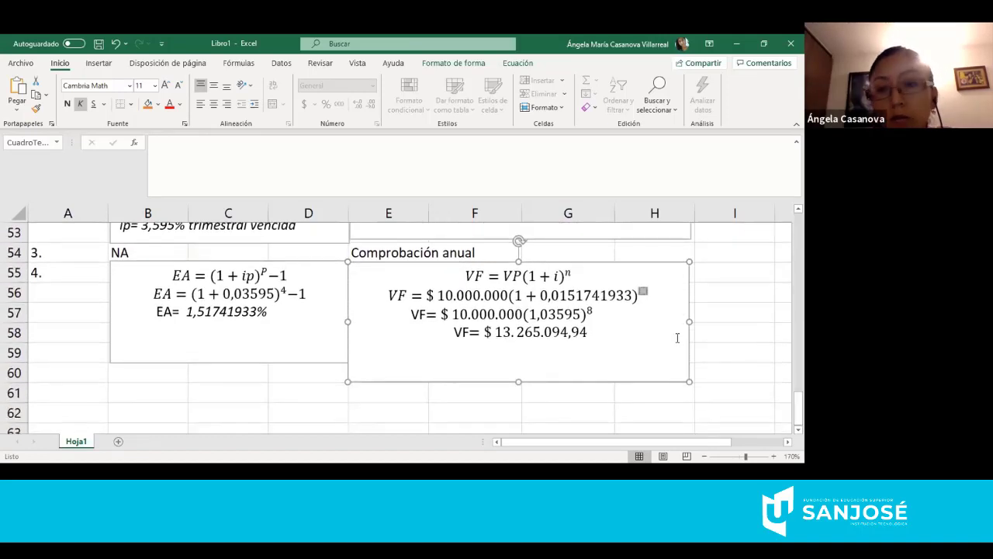
text(2)
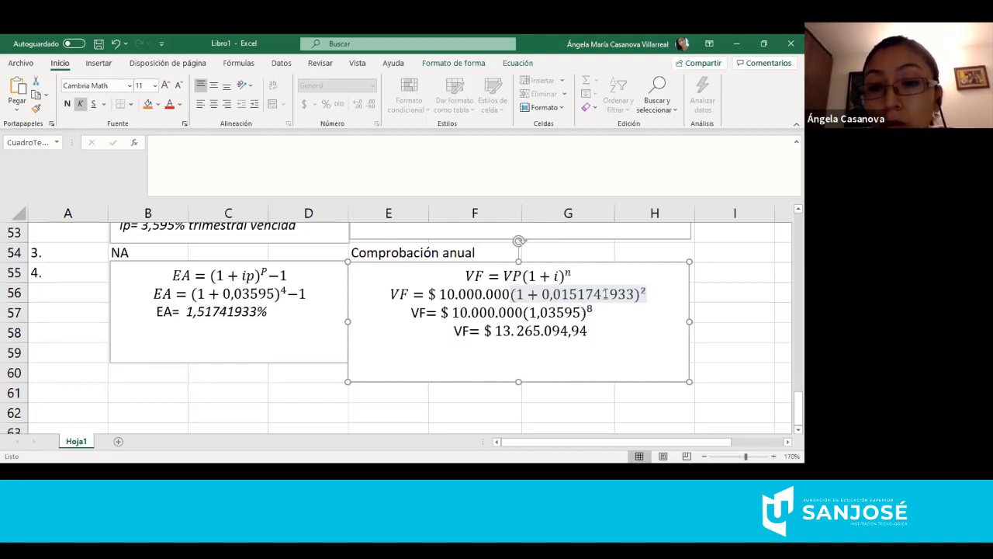
drag(514, 296, 656, 294)
key(ctrl+c)
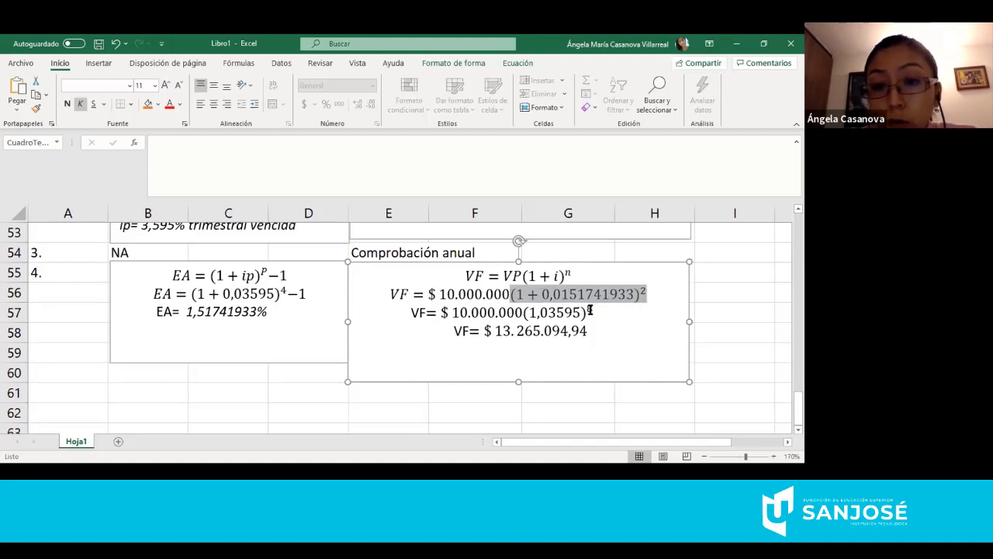
drag(593, 309, 525, 313)
key(ctrl+v)
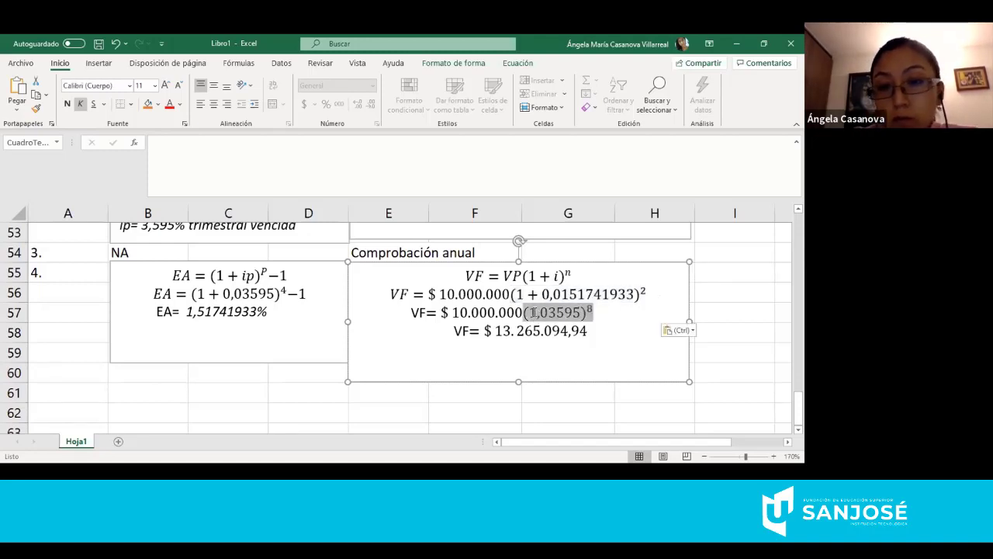
click(563, 312)
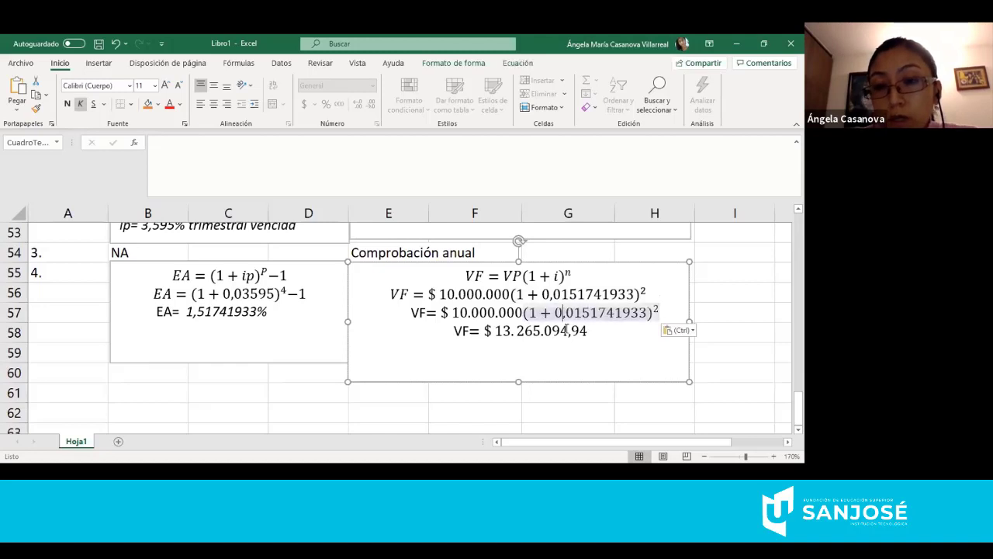
key(BackSpace)
key(BackSpace)
key(BackSpace)
key(BackSpace)
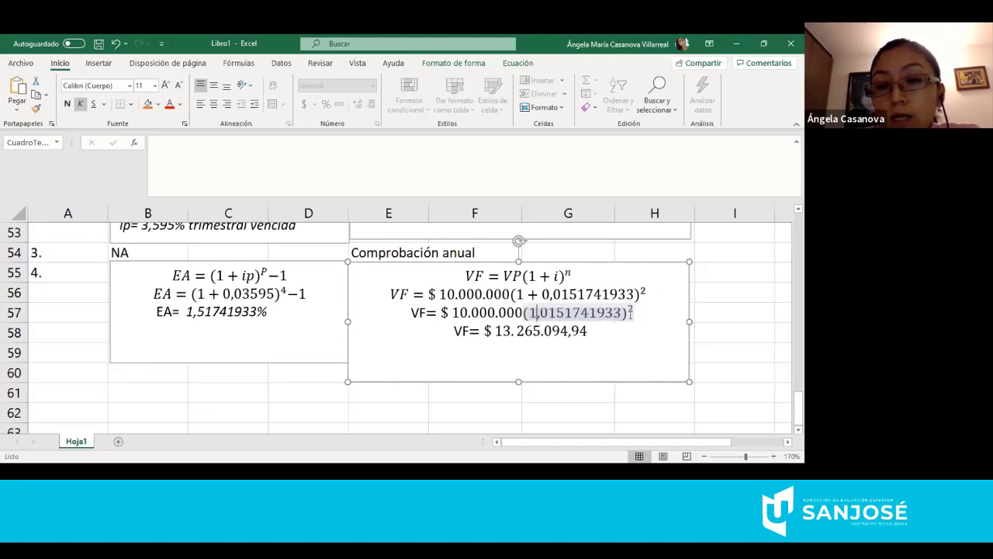
Clear the amount from the fourth line of the annual check, leaving only "VF=".
click(489, 331)
double_click(489, 331)
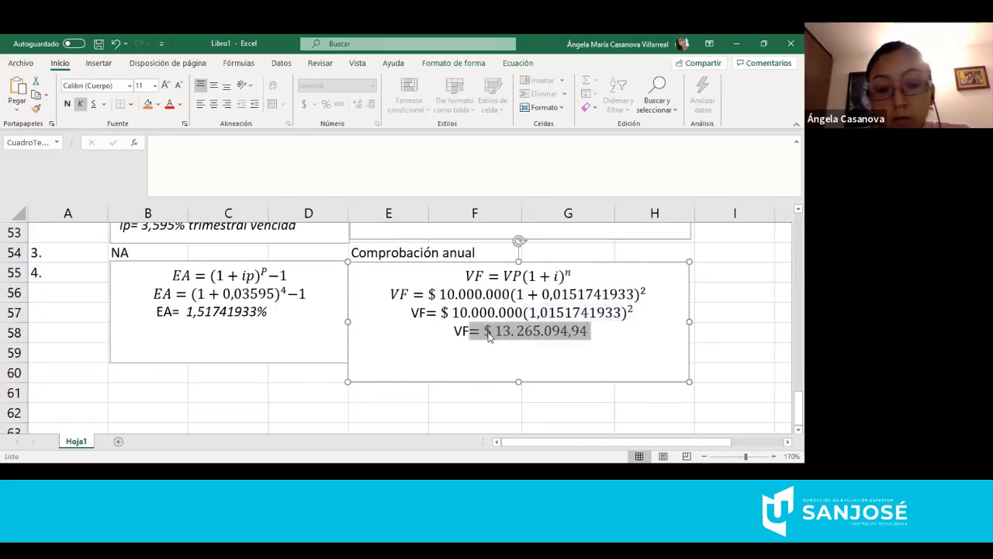
mouse_move(489, 335)
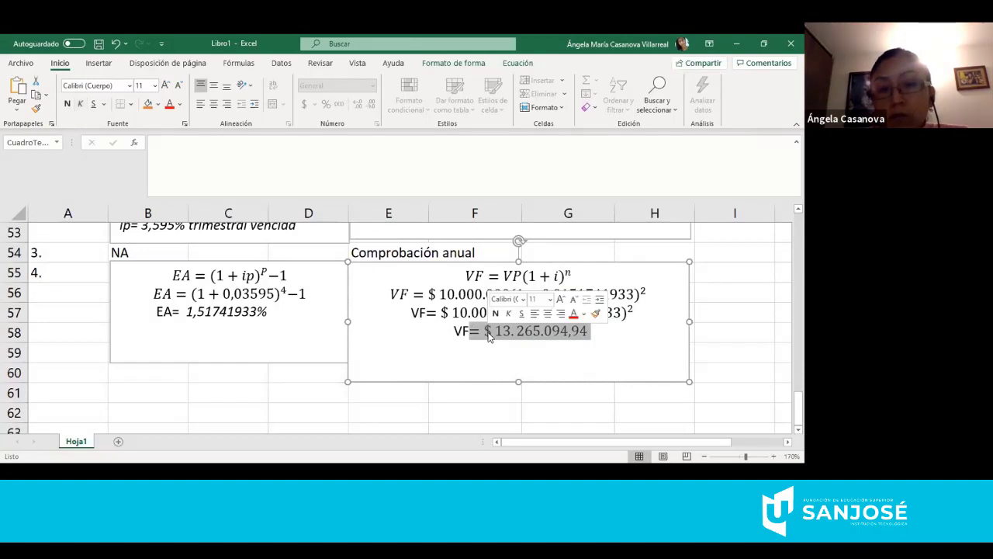
key(BackSpace)
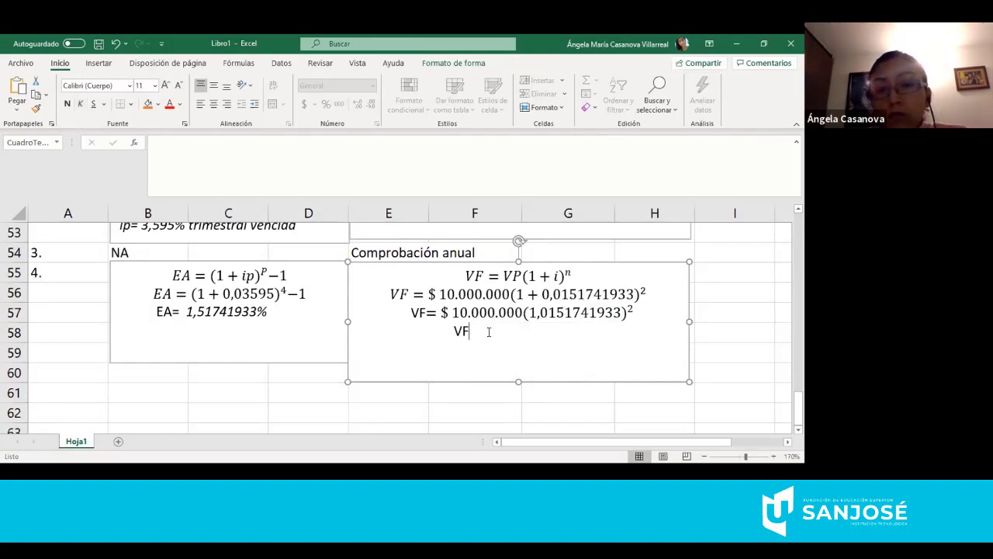
text(=)
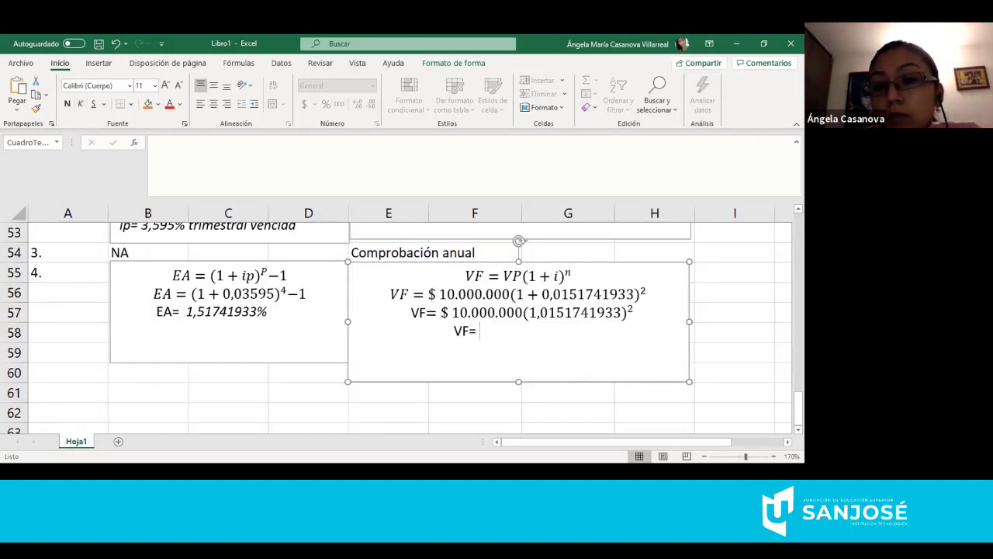
Copy the amount $ 13.265.094,94 from the quarterly check's last line to after "VF=" in the annual check.
drag(798, 405, 797, 392)
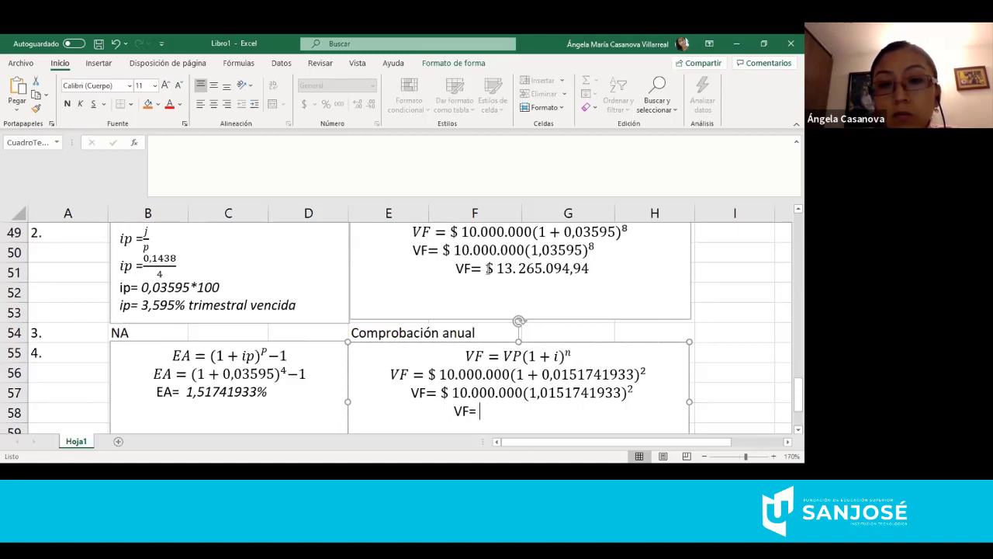
double_click(592, 266)
key(ctrl+c)
key(Down)
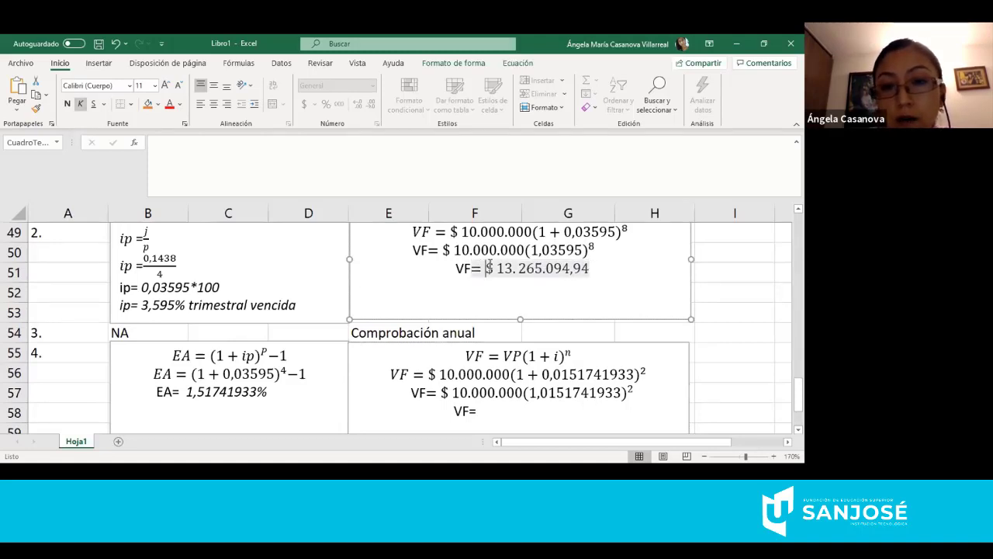
key(shift+Right)
key(shift+Right)
key(shift+Right)
key(shift+Right)
key(shift+Right)
key(shift+Right)
key(shift+Right)
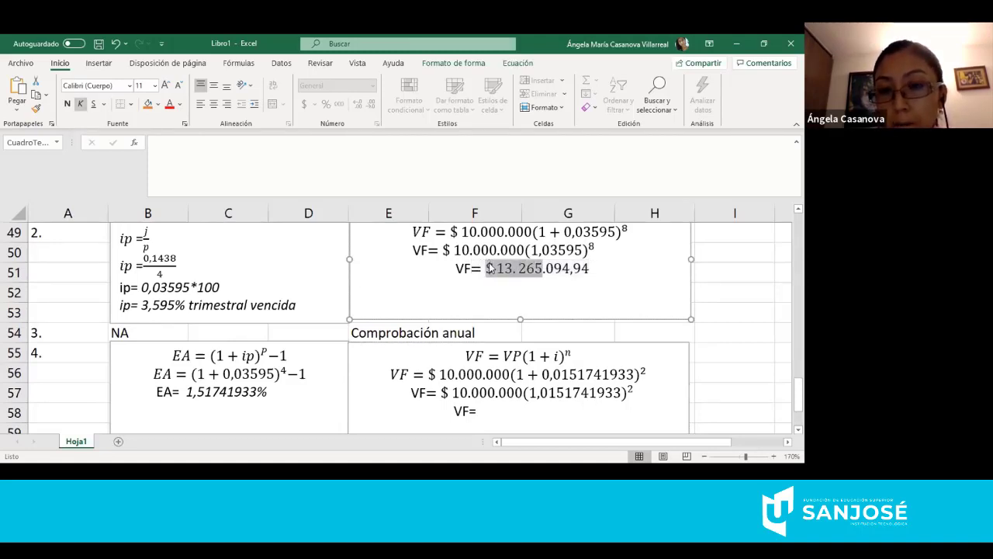
key(shift+Right)
key(shift+Right)
key(shift+Right)
key(shift+Right)
key(shift+Right)
key(shift+Right)
key(shift+Right)
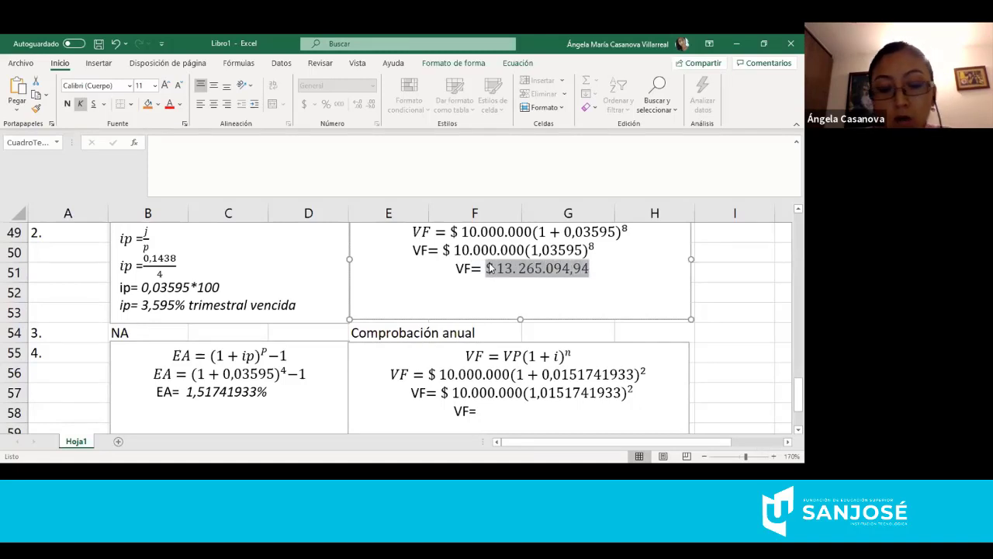
click(477, 413)
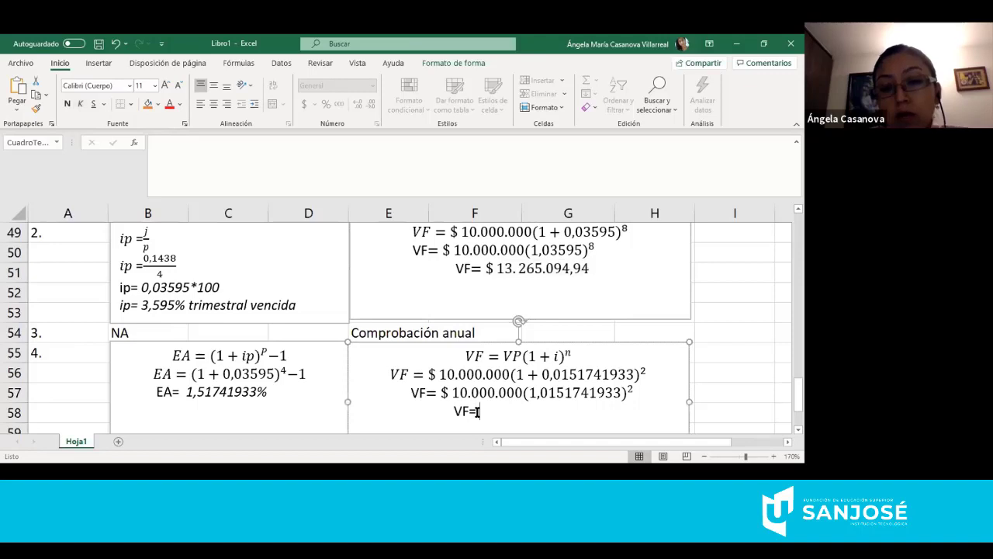
key(ctrl+v)
click(740, 336)
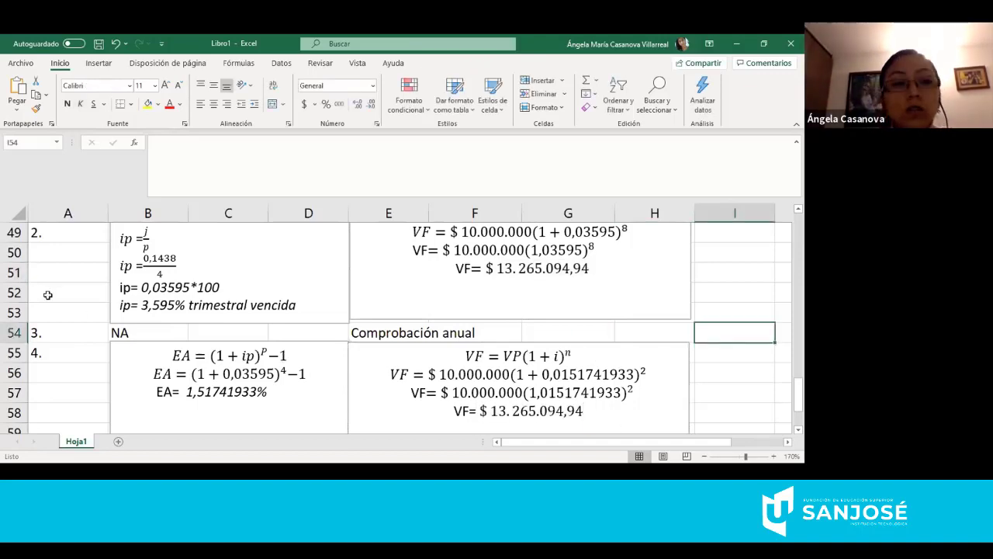
Review the worked solutions and future-value checks of exercises 1 and 2 higher up the sheet.
click(73, 284)
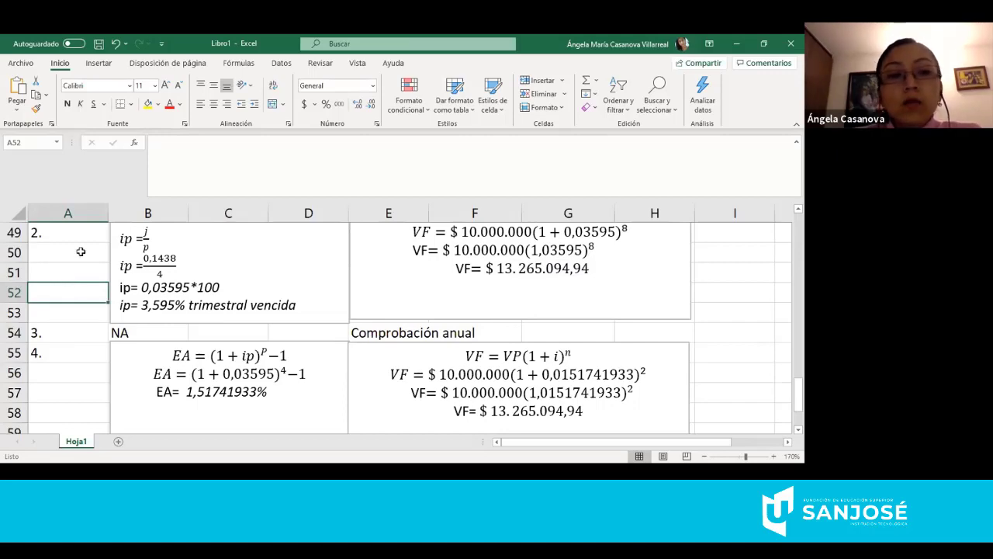
click(79, 252)
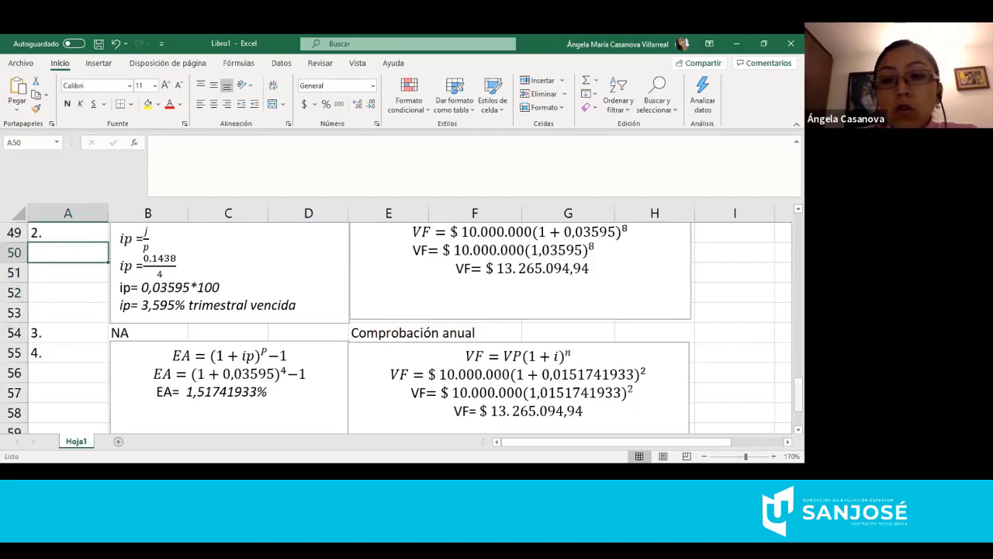
scroll(410, 326, up, 15)
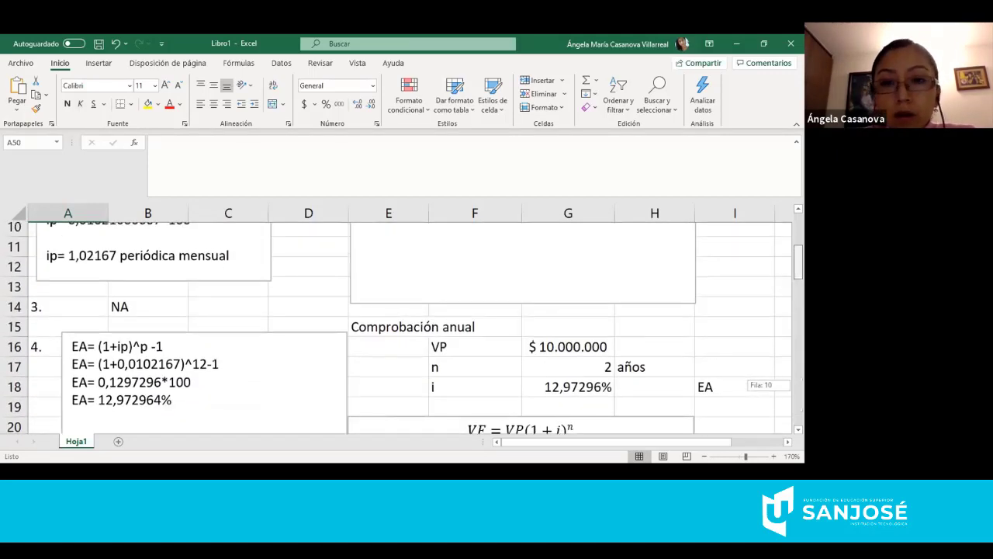
scroll(410, 326, up, 1)
scroll(410, 326, down, 2)
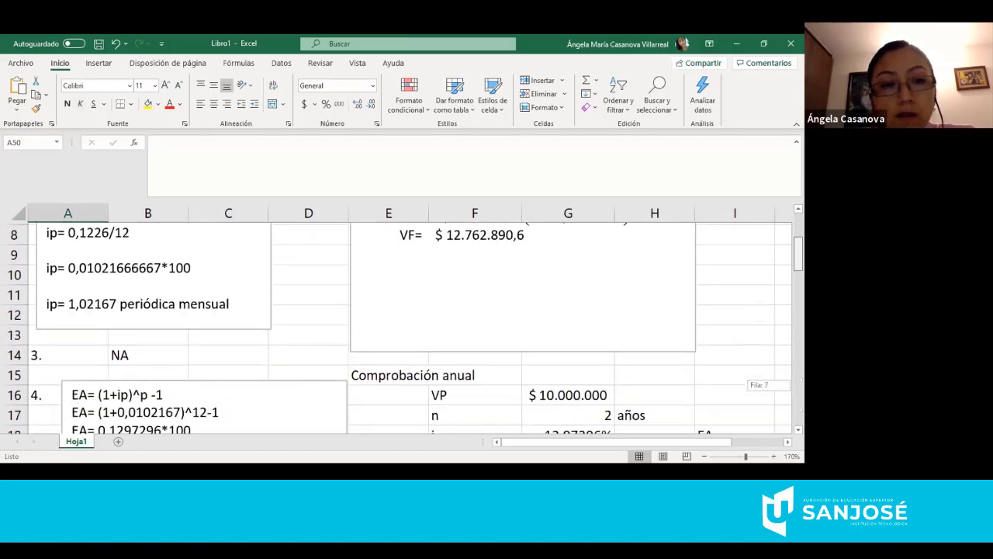
scroll(410, 326, down, 7)
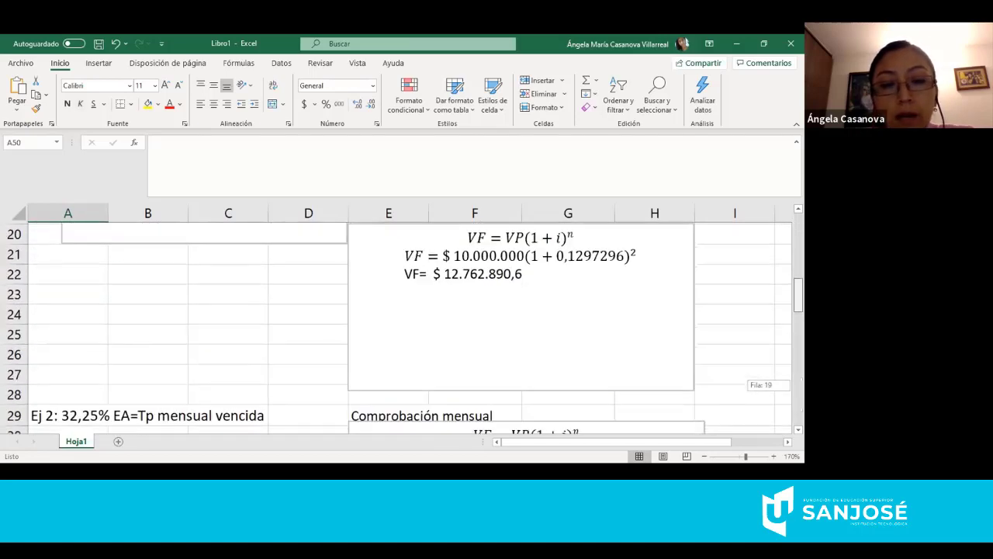
scroll(763, 344, down, 2)
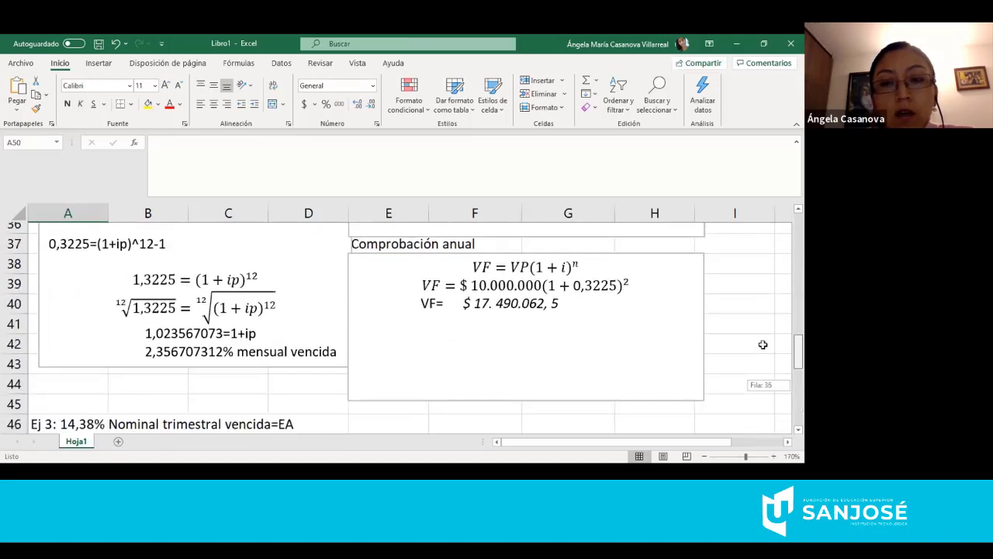
click(735, 334)
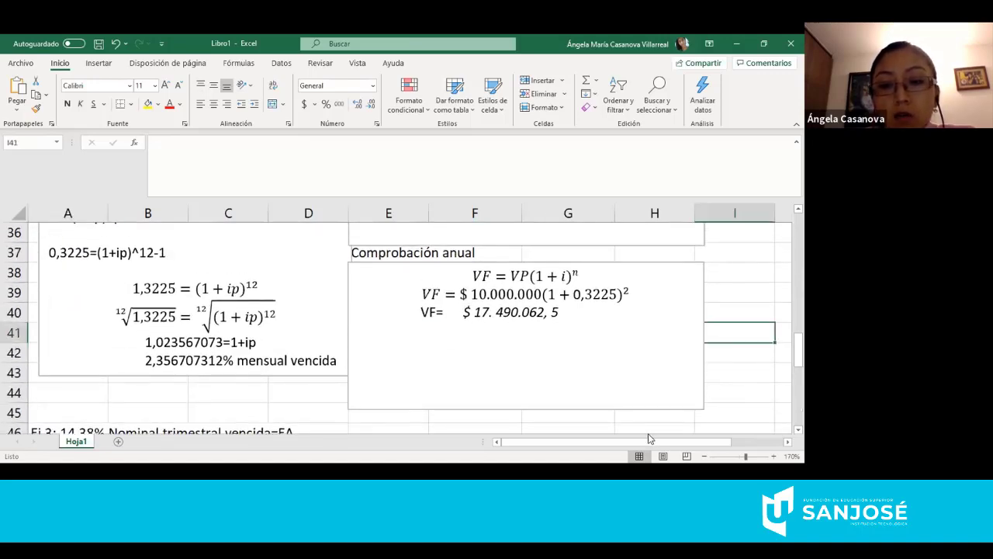